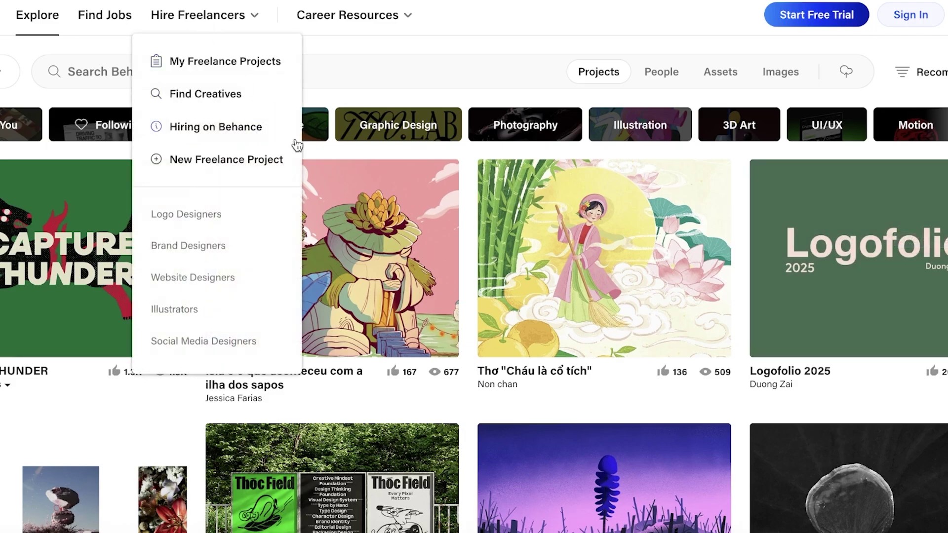
Step: Scroll through the Behance home feed
{"action": "scroll", "coordinate": [344, 199], "scroll_direction": "down", "scroll_amount": 3}
{"action": "scroll", "coordinate": [345, 199], "scroll_direction": "down", "scroll_amount": 3}
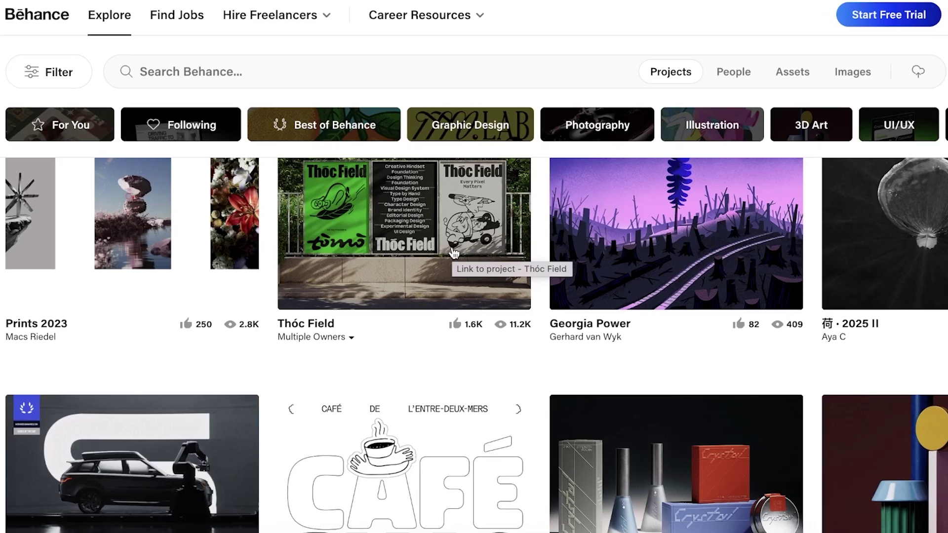
{"action": "scroll", "coordinate": [454, 253], "scroll_direction": "down", "scroll_amount": 12}
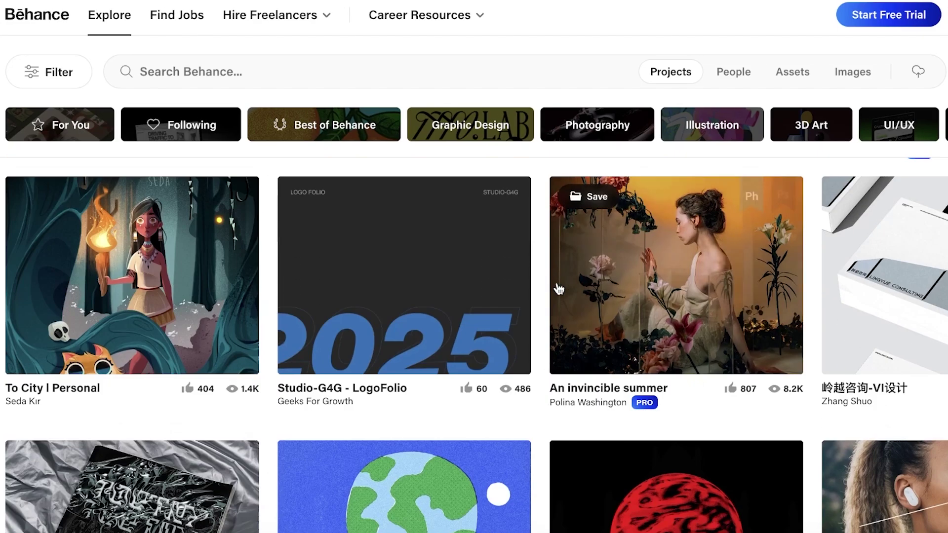
{"action": "scroll", "coordinate": [588, 301], "scroll_direction": "down", "scroll_amount": 2}
{"action": "scroll", "coordinate": [617, 313], "scroll_direction": "up", "scroll_amount": 15}
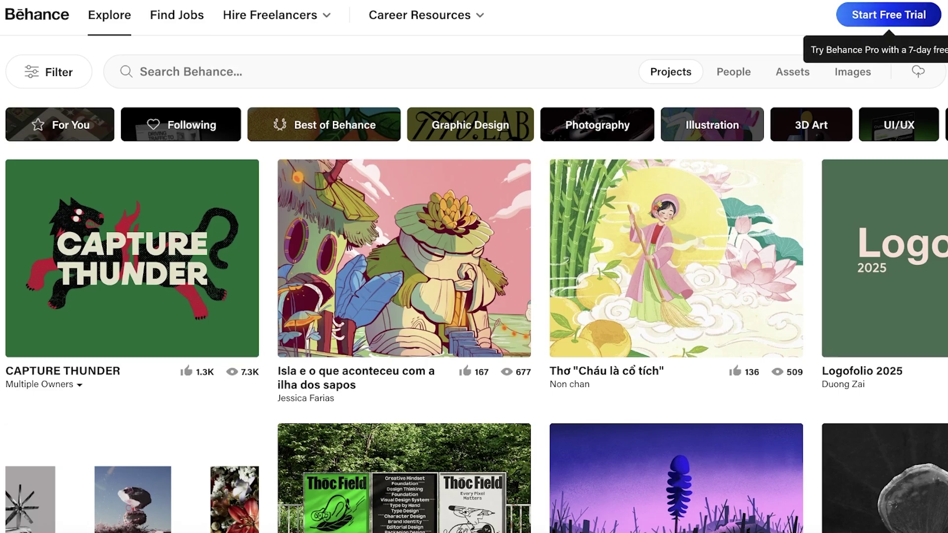
Step: Sign in to Behance with a Google account
{"action": "left_click", "coordinate": [907, 18]}
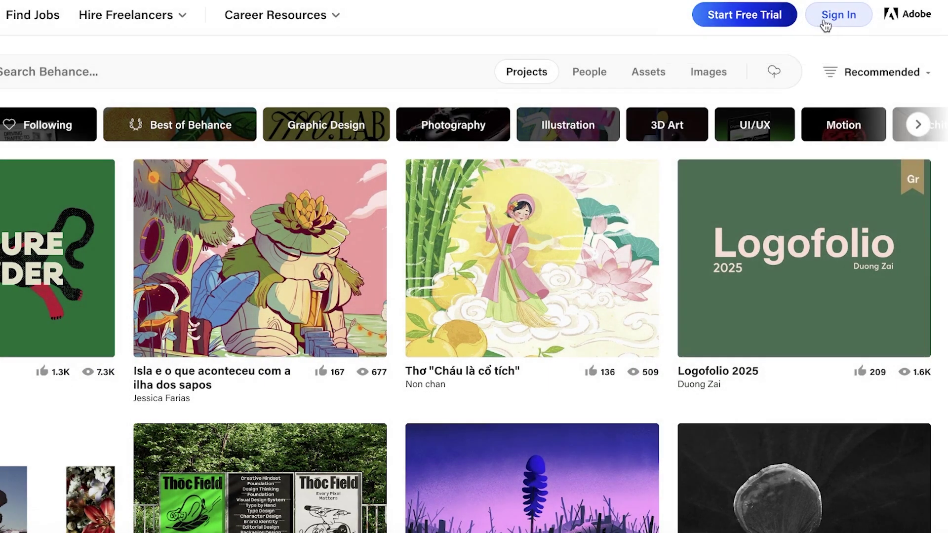
{"action": "left_click", "coordinate": [837, 21]}
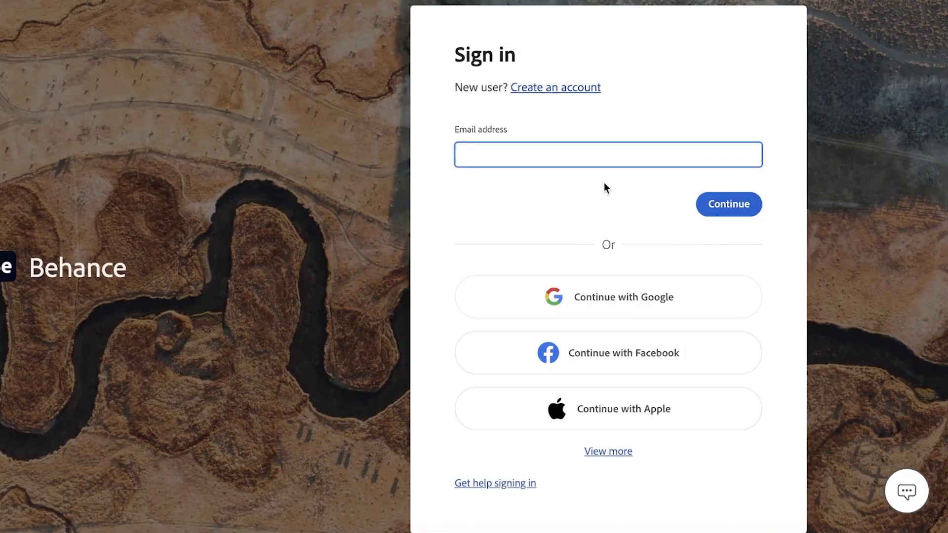
{"action": "left_click", "coordinate": [565, 89]}
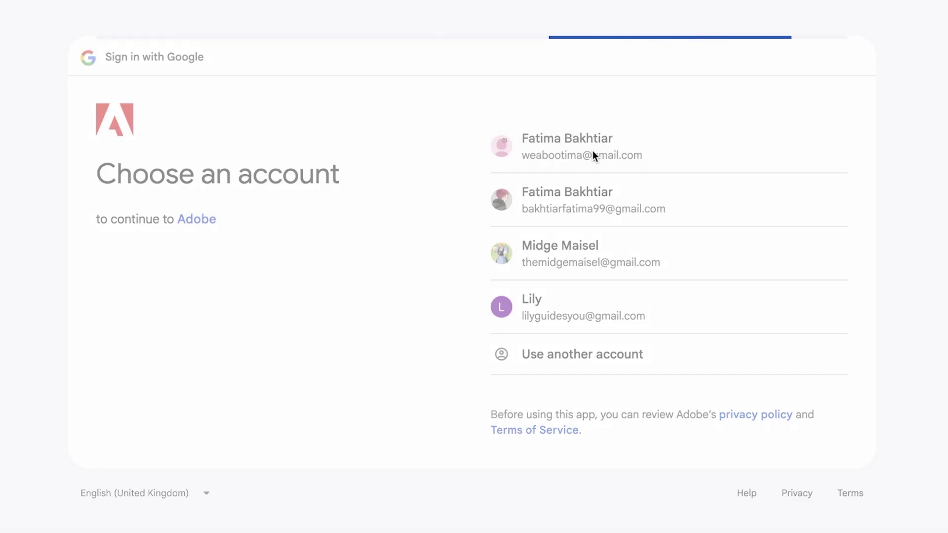
{"action": "left_click", "coordinate": [593, 151]}
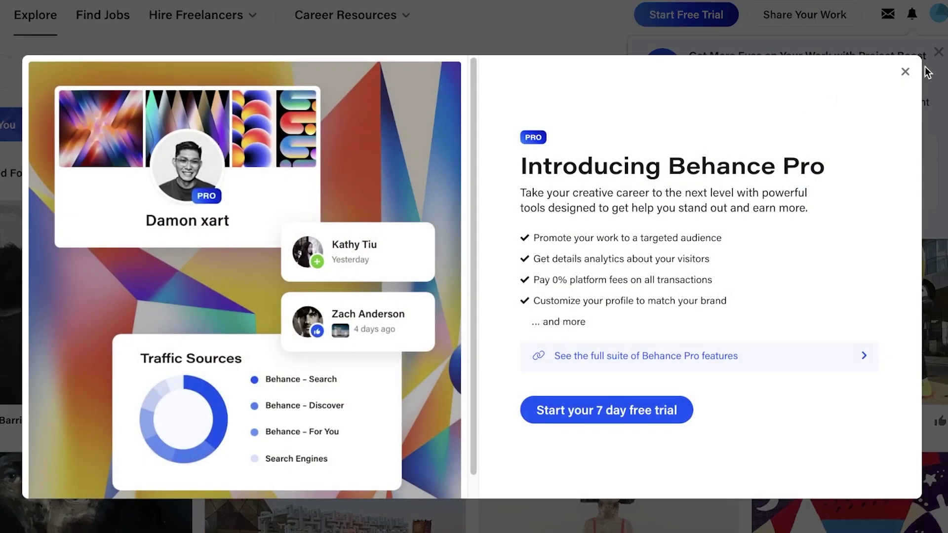
Step: Dismiss the Behance Pro offer and go to your own profile page
{"action": "left_click", "coordinate": [905, 75]}
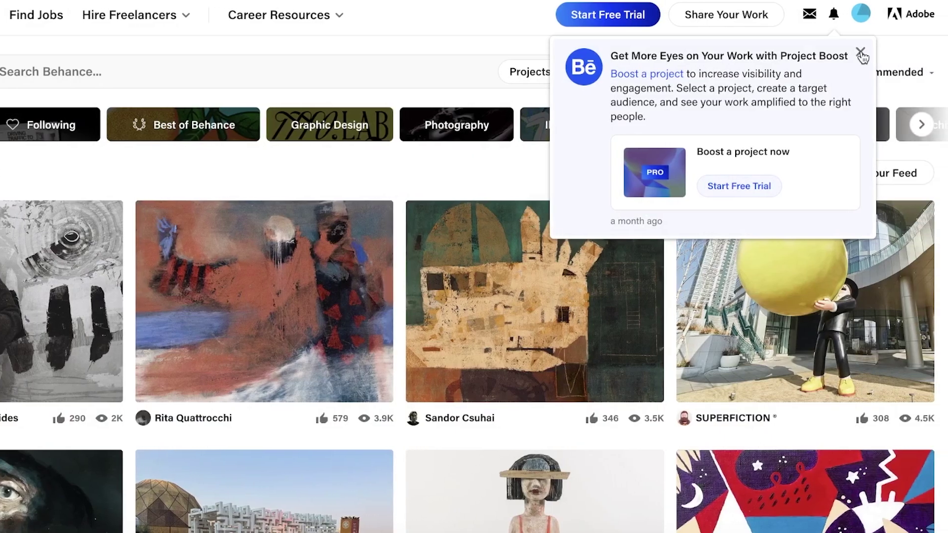
{"action": "left_click", "coordinate": [938, 14]}
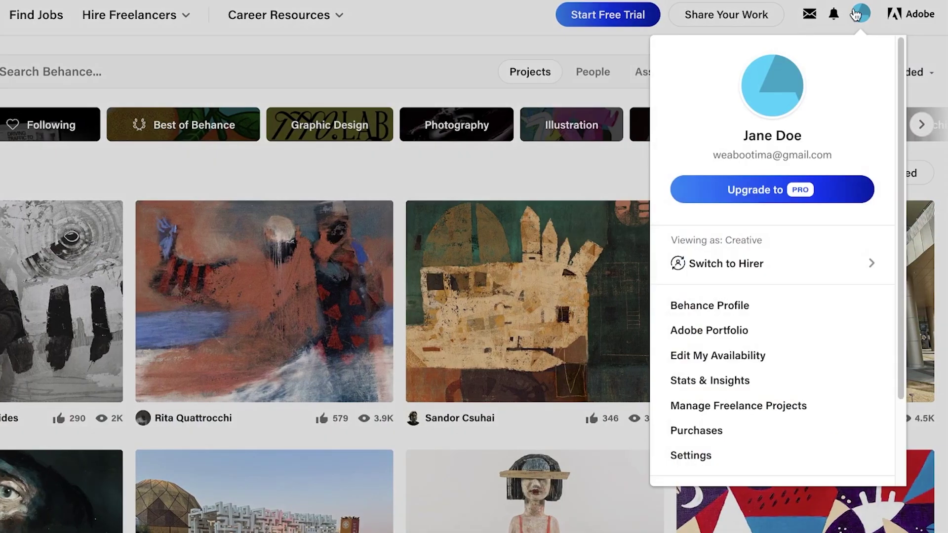
{"action": "left_click", "coordinate": [856, 15]}
{"action": "scroll", "coordinate": [621, 207], "scroll_direction": "down", "scroll_amount": 3}
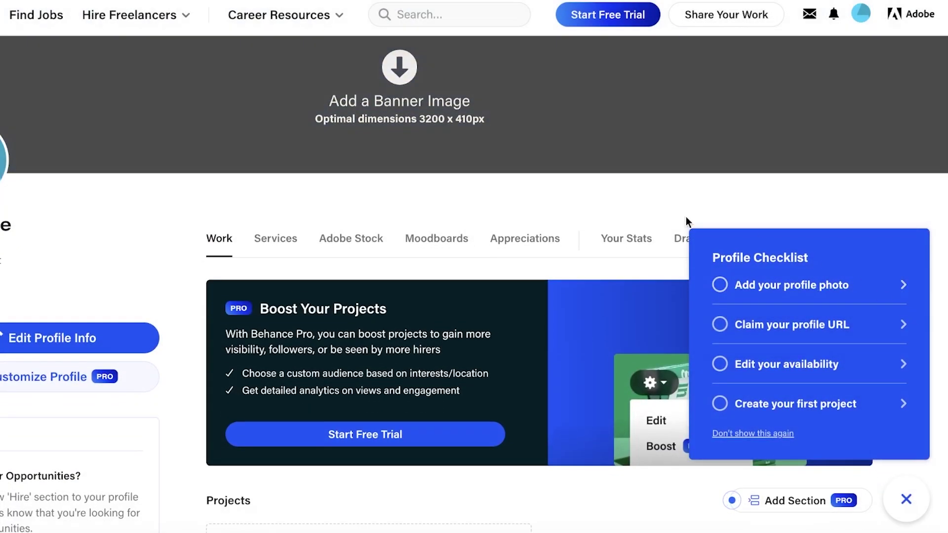
{"action": "scroll", "coordinate": [381, 214], "scroll_direction": "up", "scroll_amount": 3}
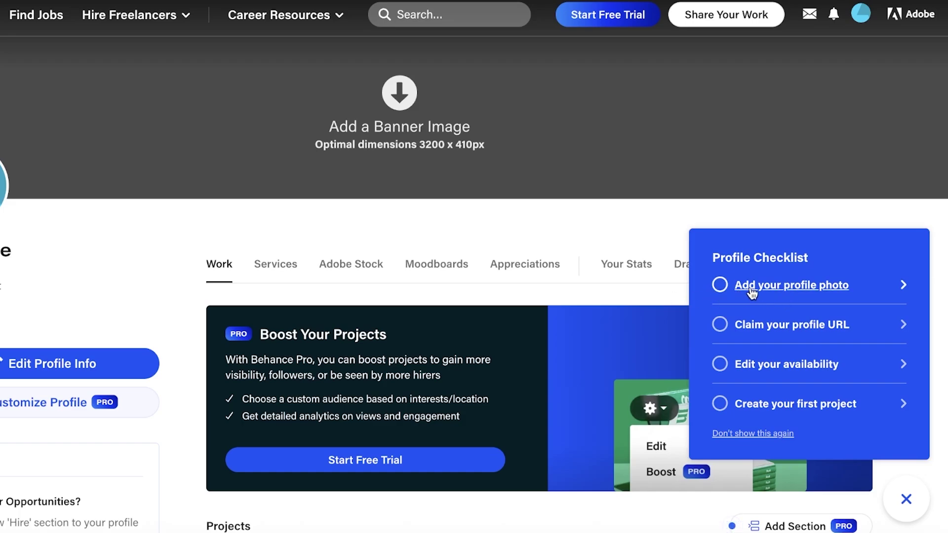
Step: Set MNGO2600.jpg from the makeup folder as the cropped profile photo
{"action": "left_click", "coordinate": [792, 285]}
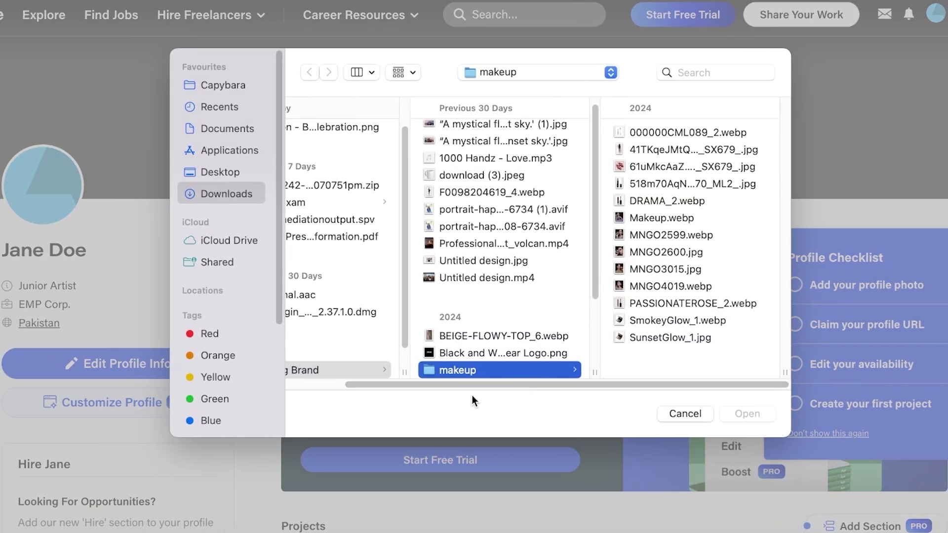
{"action": "scroll", "coordinate": [363, 393], "scroll_direction": "left", "scroll_amount": 3}
{"action": "scroll", "coordinate": [315, 224], "scroll_direction": "up", "scroll_amount": 2}
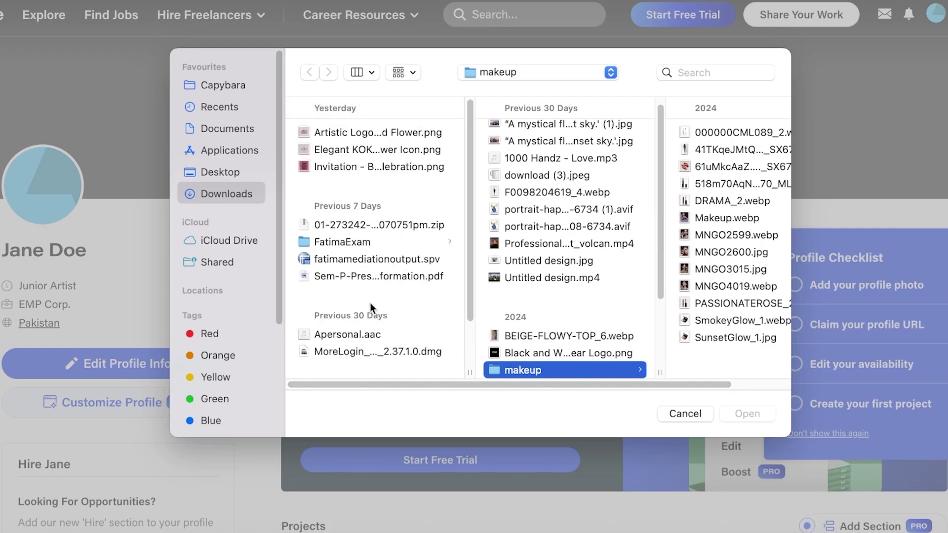
{"action": "scroll", "coordinate": [410, 341], "scroll_direction": "down", "scroll_amount": 3}
{"action": "scroll", "coordinate": [457, 385], "scroll_direction": "right", "scroll_amount": 3}
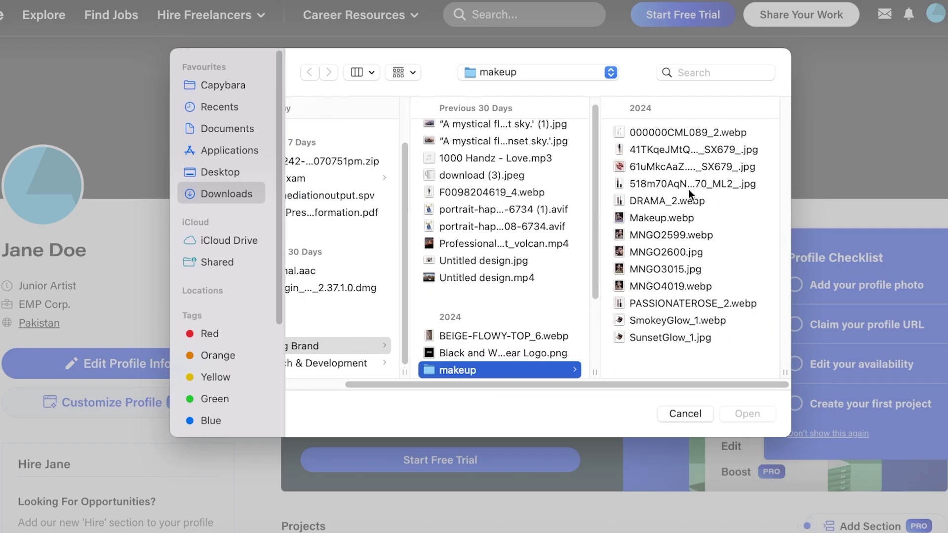
{"action": "left_click", "coordinate": [633, 257]}
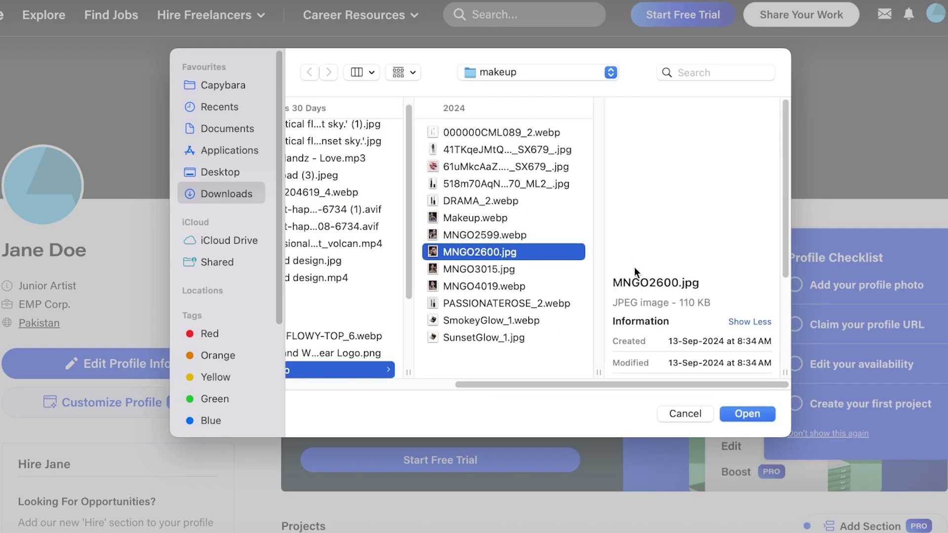
{"action": "left_click", "coordinate": [728, 414]}
{"action": "left_click", "coordinate": [589, 528]}
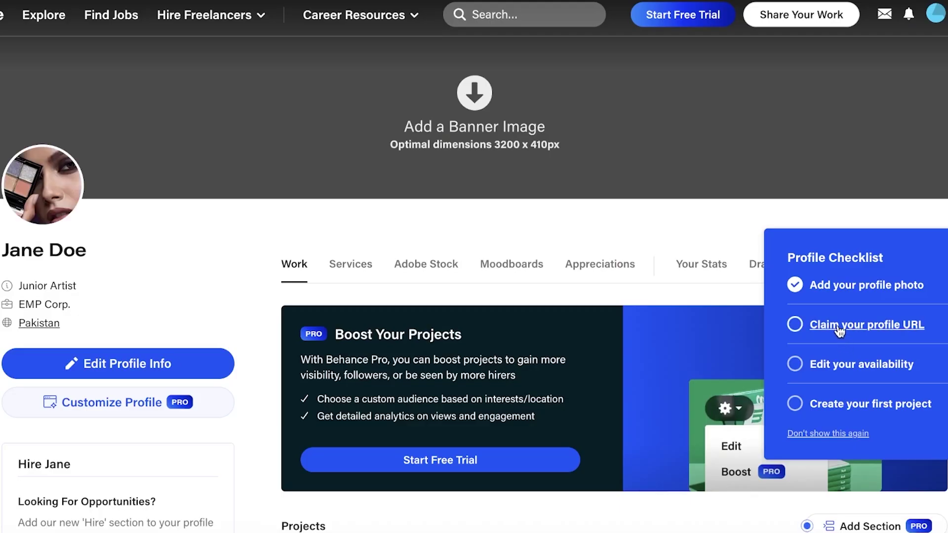
{"action": "left_click", "coordinate": [839, 327]}
Step: Replace the default profile URL name with a new underscore-separated handle and save it
{"action": "left_click", "coordinate": [499, 282]}
{"action": "double_click", "coordinate": [501, 282]}
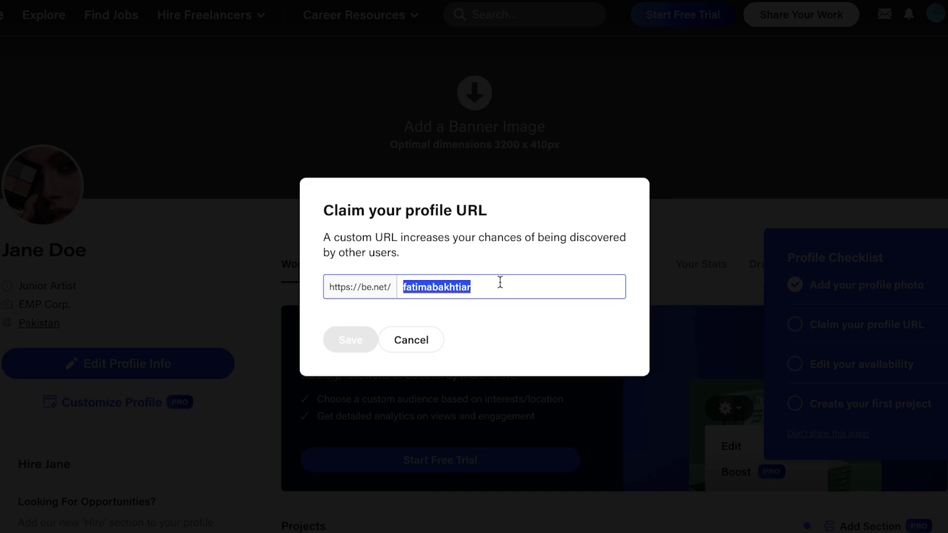
{"action": "key", "text": "BackSpace"}
{"action": "type", "text": "f"}
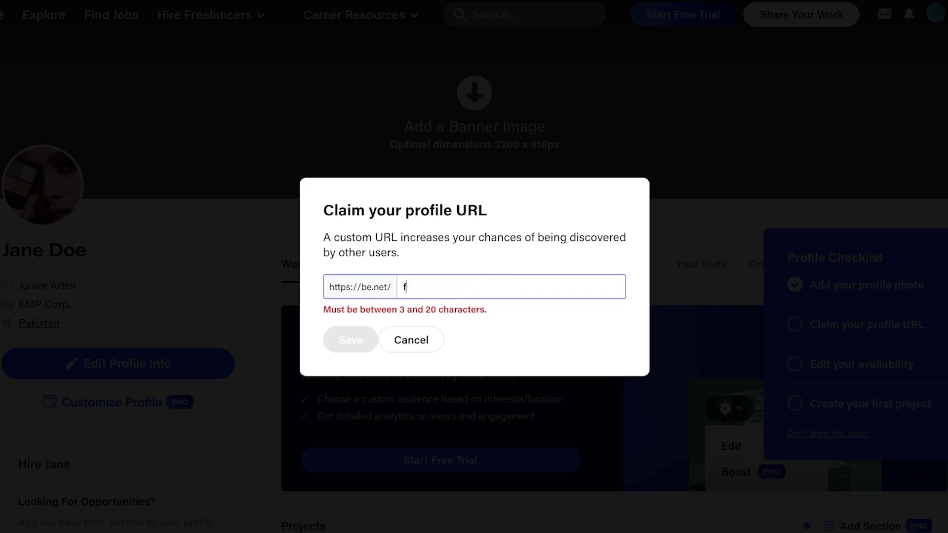
{"action": "key", "text": "BackSpace"}
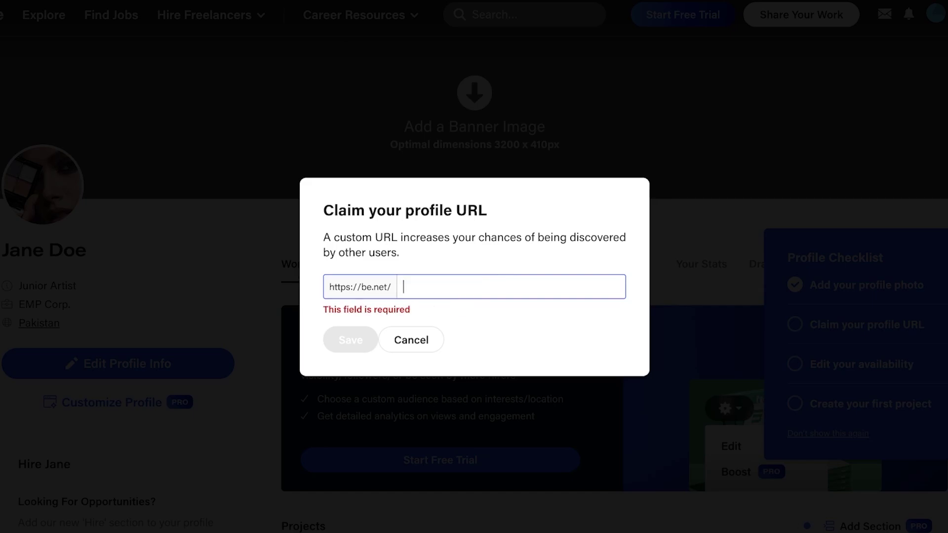
{"action": "type", "text": "janedoe"}
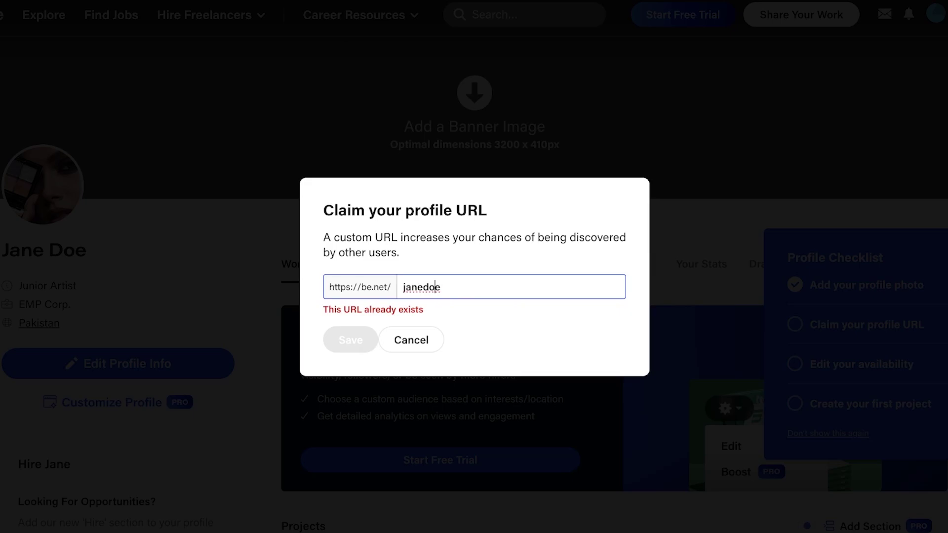
{"action": "type", "text": "."}
{"action": "left_click", "coordinate": [510, 286]}
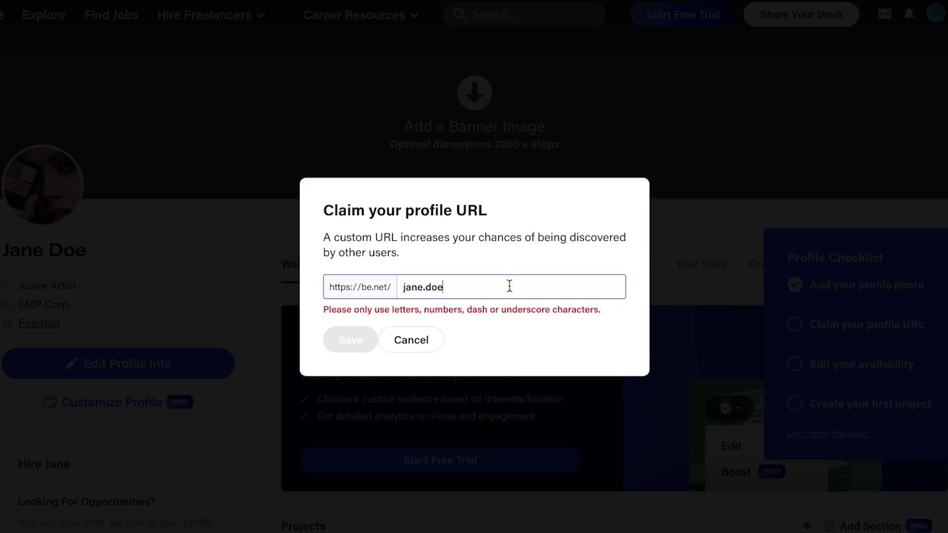
{"action": "left_click", "coordinate": [426, 287]}
{"action": "key", "text": "BackSpace"}
{"action": "type", "text": "_"}
{"action": "left_click", "coordinate": [480, 284]}
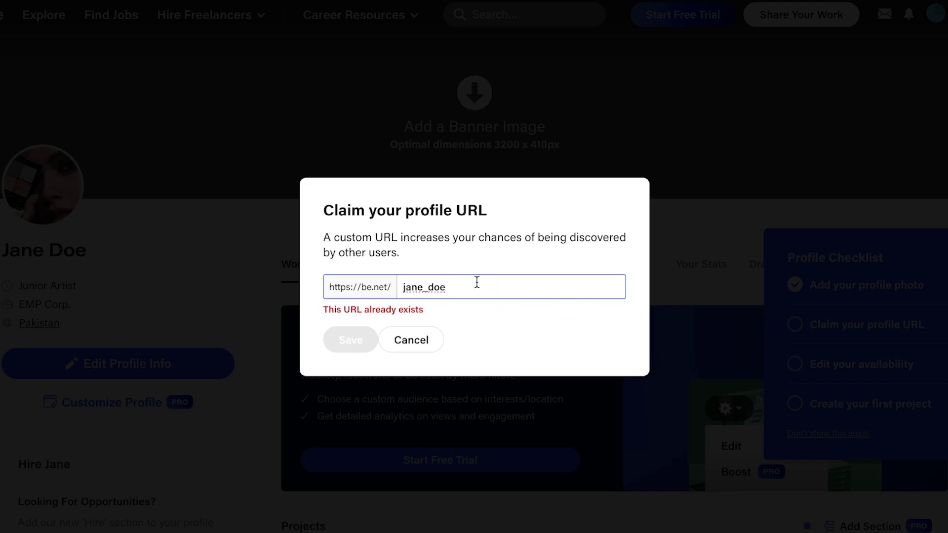
{"action": "type", "text": "_"}
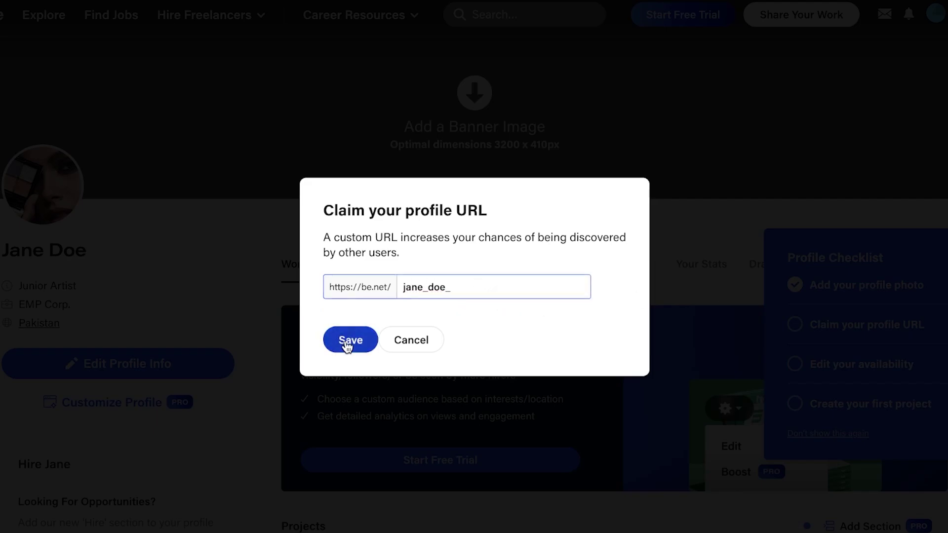
{"action": "left_click", "coordinate": [349, 341]}
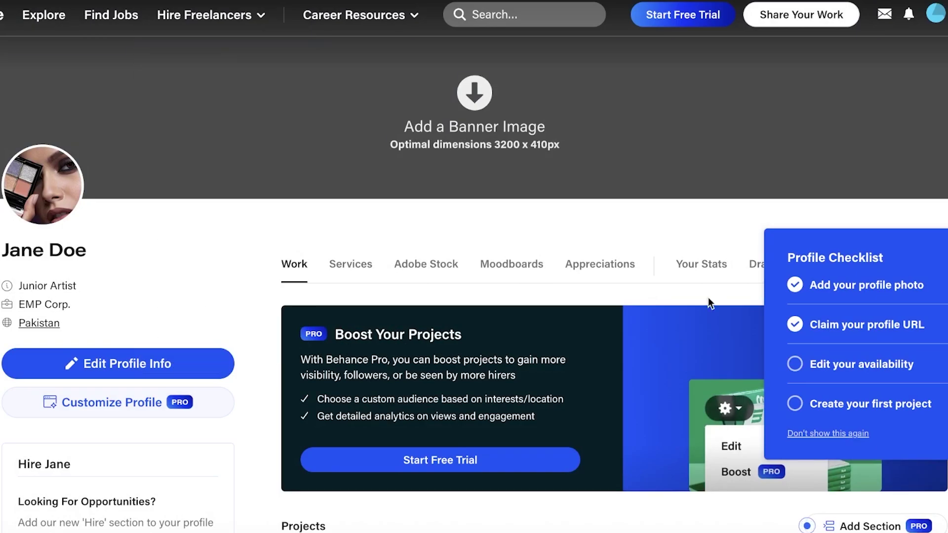
{"action": "scroll", "coordinate": [474, 297], "scroll_direction": "down", "scroll_amount": 3}
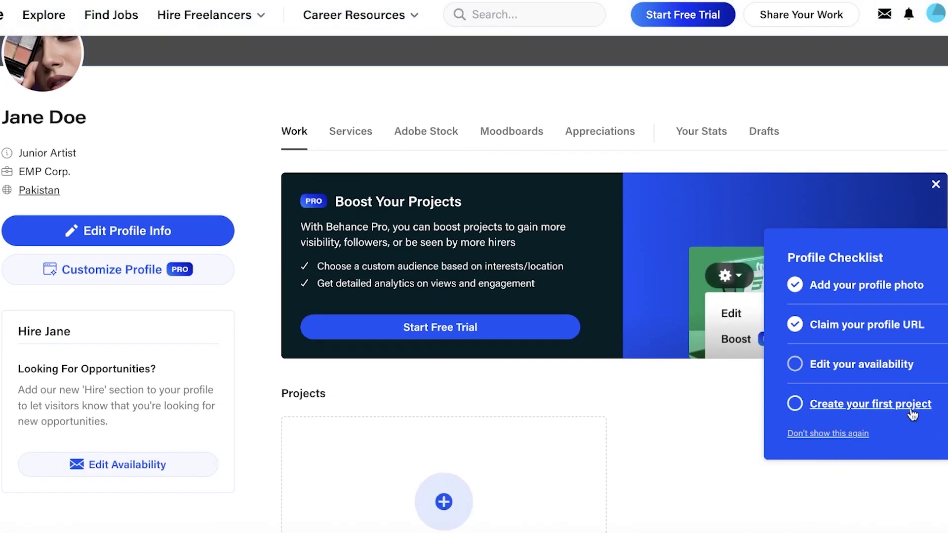
Step: Enable Freelance Projects and Full Time Job availability with a US$5–100 price range
{"action": "left_click", "coordinate": [868, 361]}
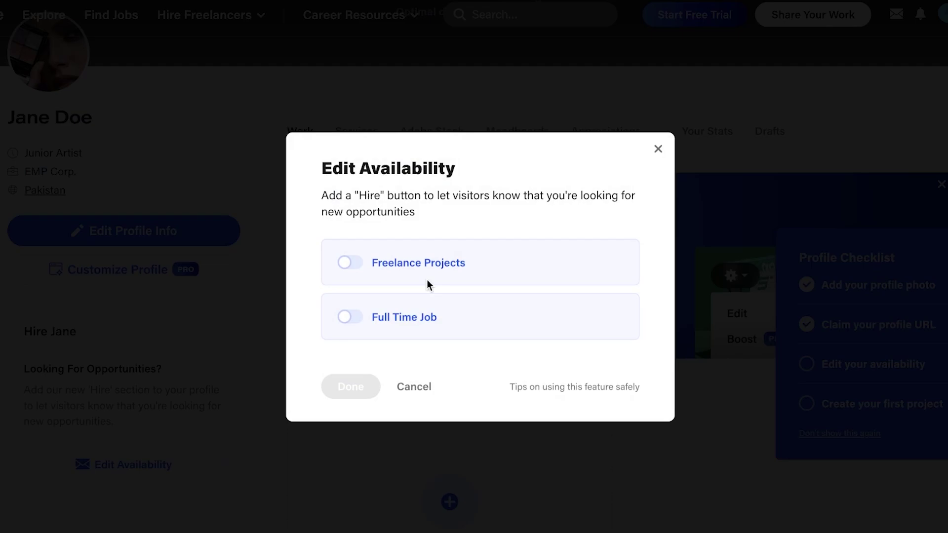
{"action": "left_click", "coordinate": [345, 262]}
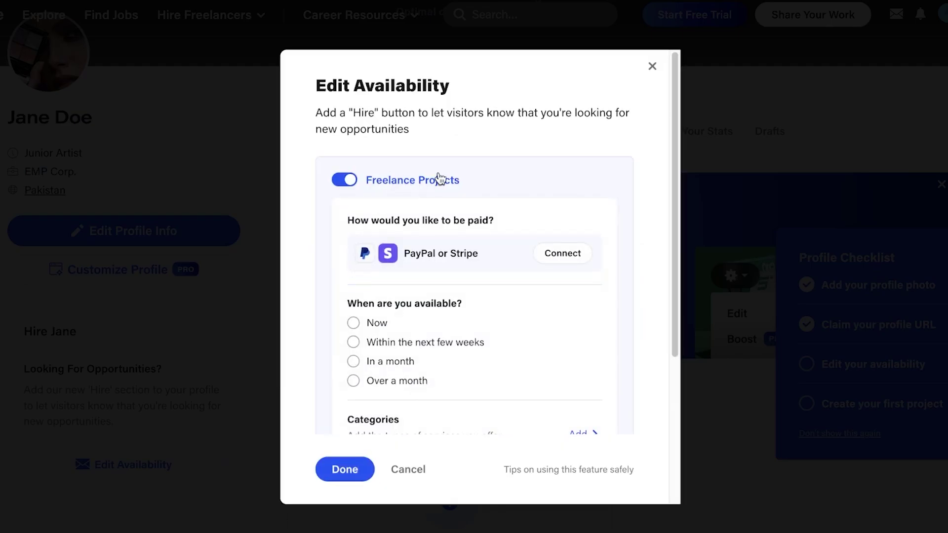
{"action": "scroll", "coordinate": [349, 336], "scroll_direction": "down", "scroll_amount": 4}
{"action": "left_click", "coordinate": [344, 401]}
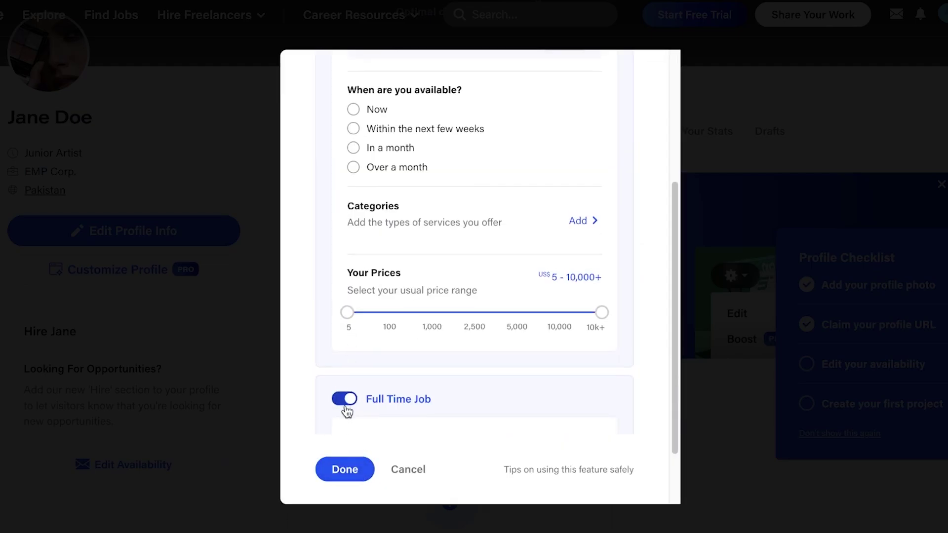
{"action": "scroll", "coordinate": [355, 419], "scroll_direction": "down", "scroll_amount": 2}
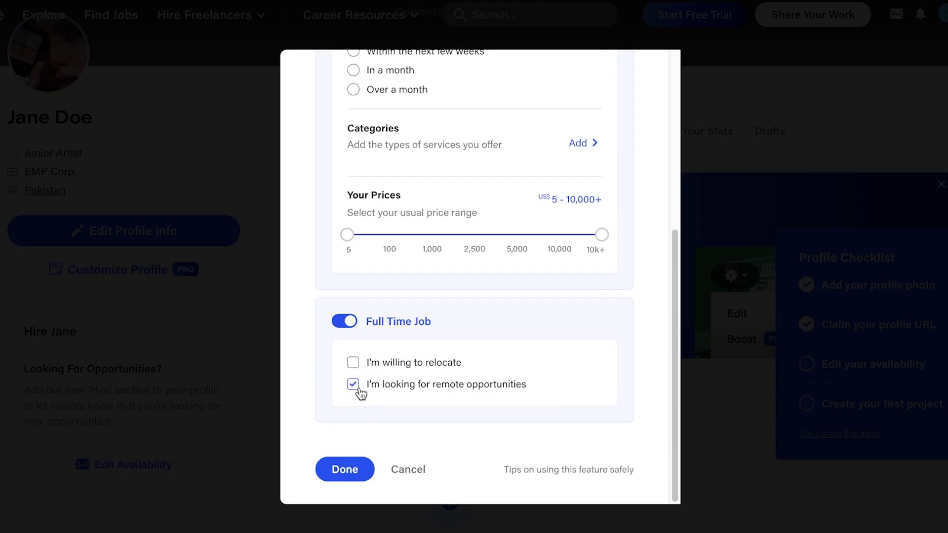
{"action": "scroll", "coordinate": [502, 391], "scroll_direction": "up", "scroll_amount": 4}
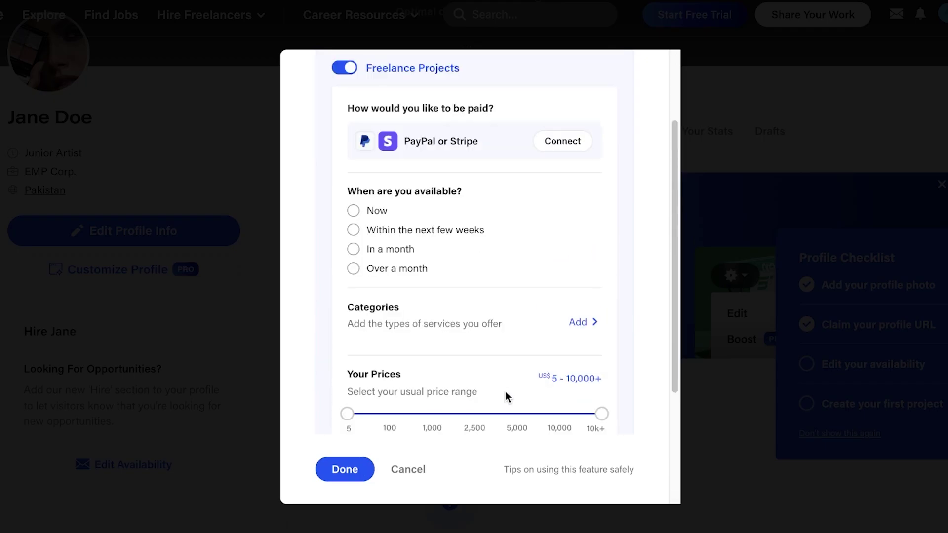
{"action": "scroll", "coordinate": [506, 395], "scroll_direction": "up", "scroll_amount": 2}
{"action": "scroll", "coordinate": [507, 396], "scroll_direction": "down", "scroll_amount": 6}
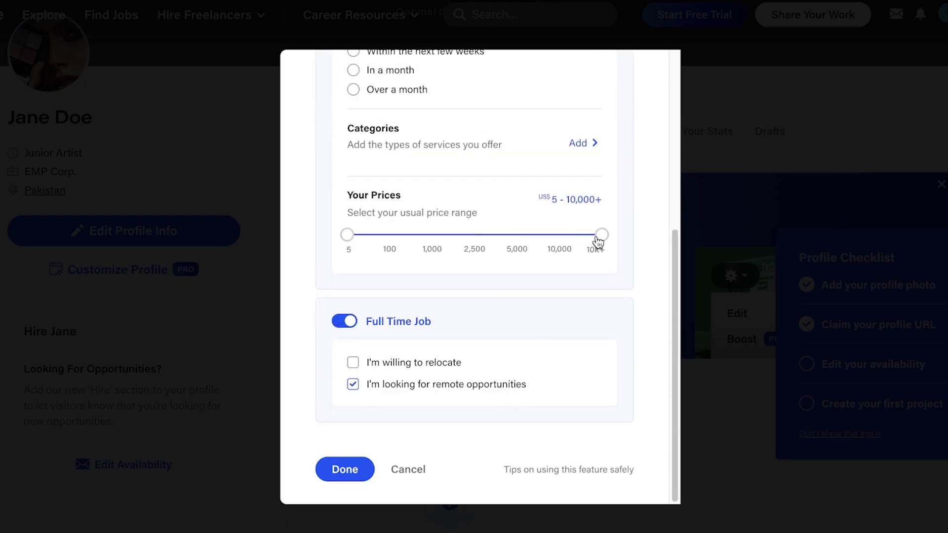
{"action": "left_click_drag", "start_coordinate": [598, 242], "coordinate": [390, 238]}
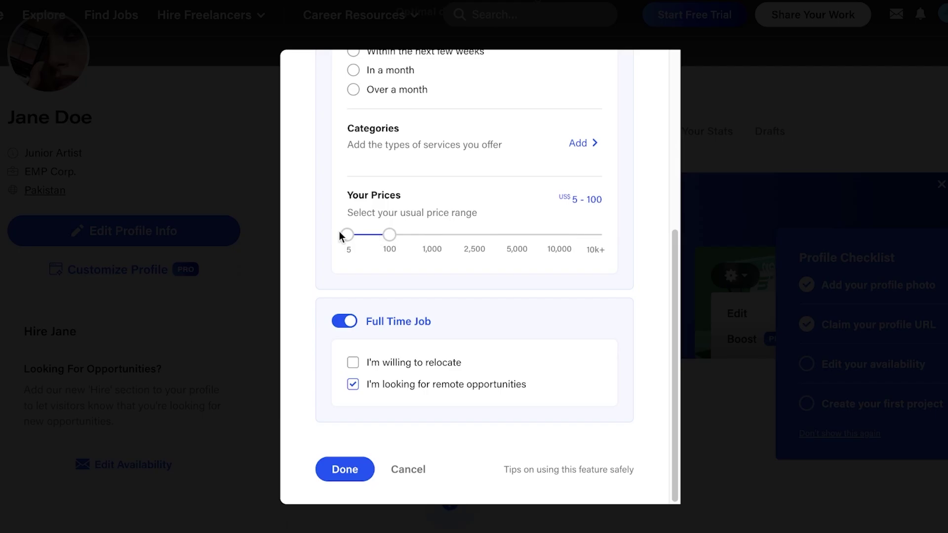
{"action": "scroll", "coordinate": [550, 308], "scroll_direction": "up", "scroll_amount": 4}
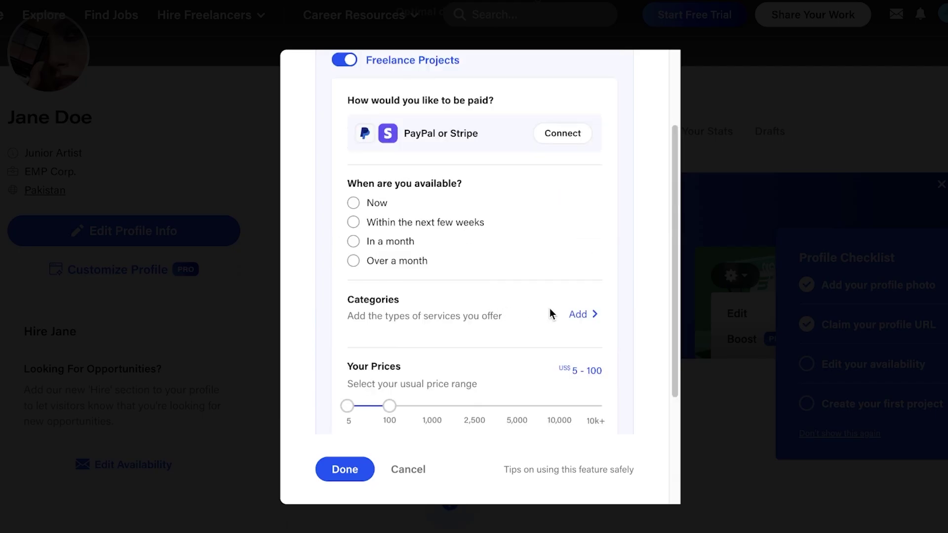
Step: Add Logo Design, Fonts & Typography, Branding Services, Packaging Design and Icon Design as categories
{"action": "left_click", "coordinate": [576, 315]}
{"action": "scroll", "coordinate": [362, 295], "scroll_direction": "down", "scroll_amount": 10}
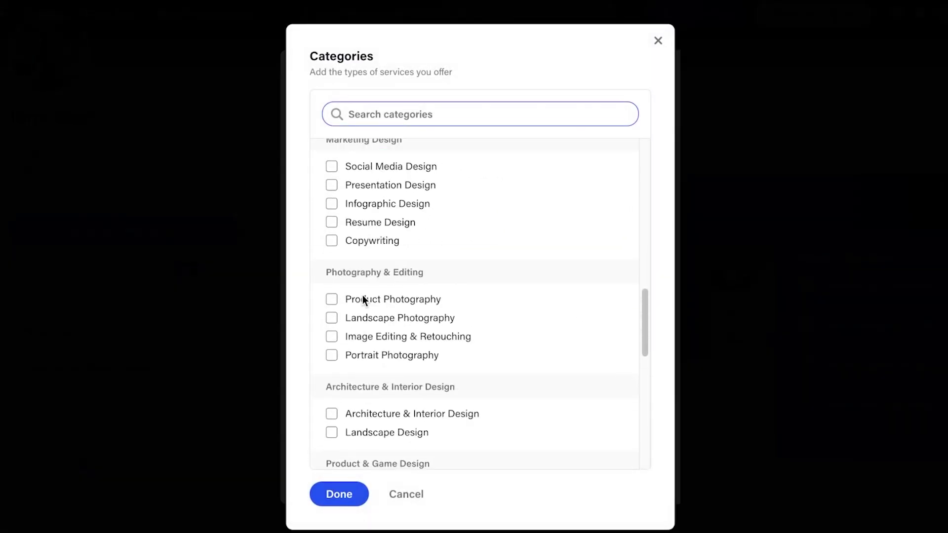
{"action": "scroll", "coordinate": [417, 239], "scroll_direction": "down", "scroll_amount": 10}
{"action": "scroll", "coordinate": [414, 307], "scroll_direction": "up", "scroll_amount": 20}
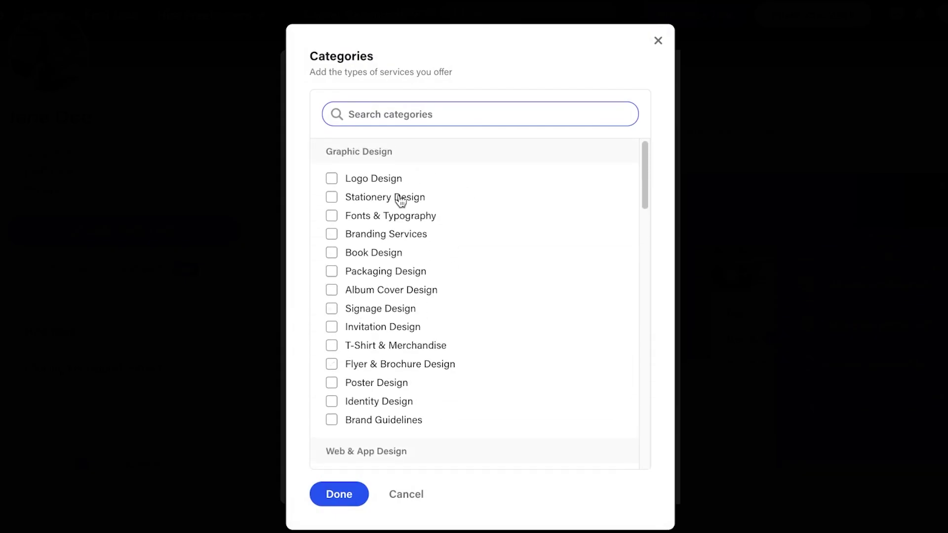
{"action": "left_click", "coordinate": [374, 179]}
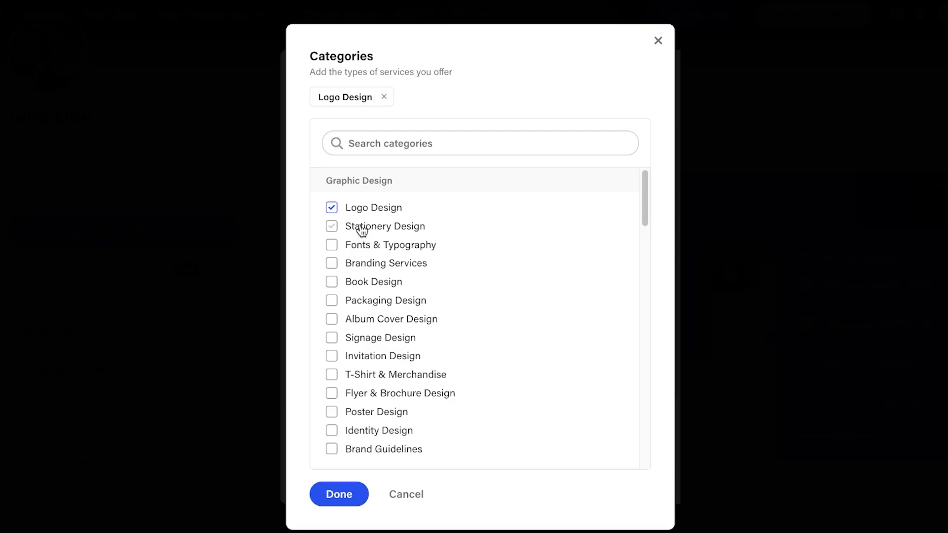
{"action": "left_click", "coordinate": [357, 246]}
{"action": "left_click", "coordinate": [353, 265]}
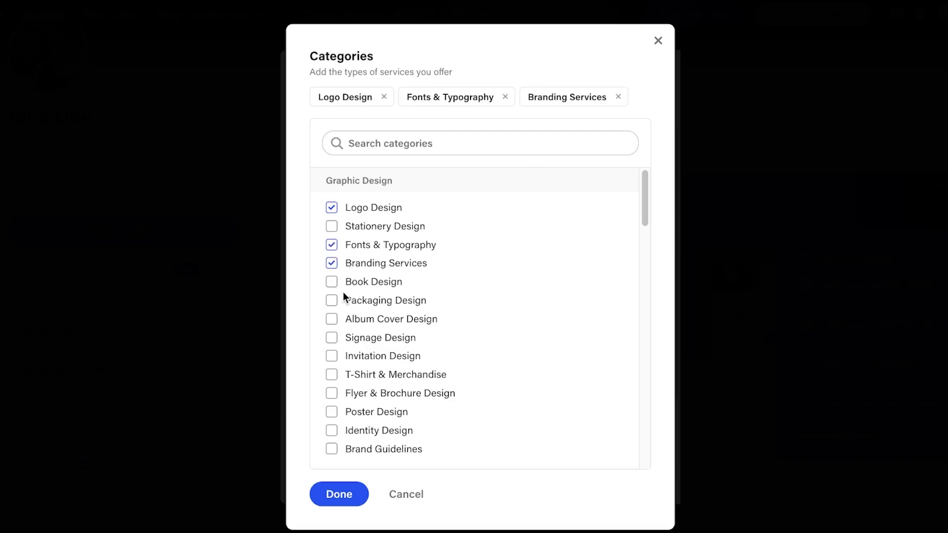
{"action": "left_click", "coordinate": [348, 308]}
{"action": "scroll", "coordinate": [374, 335], "scroll_direction": "down", "scroll_amount": 3}
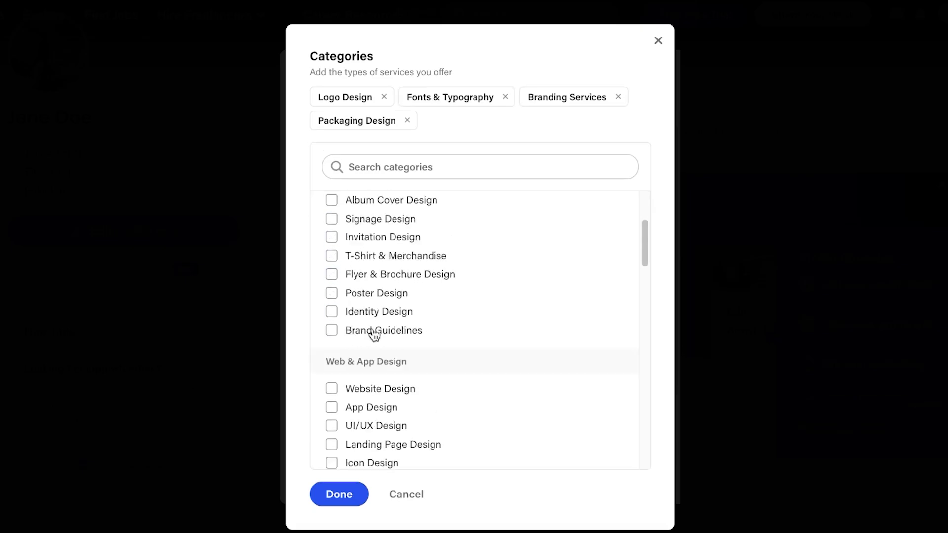
{"action": "scroll", "coordinate": [374, 335], "scroll_direction": "down", "scroll_amount": 3}
{"action": "left_click", "coordinate": [372, 311]}
{"action": "scroll", "coordinate": [370, 410], "scroll_direction": "down", "scroll_amount": 15}
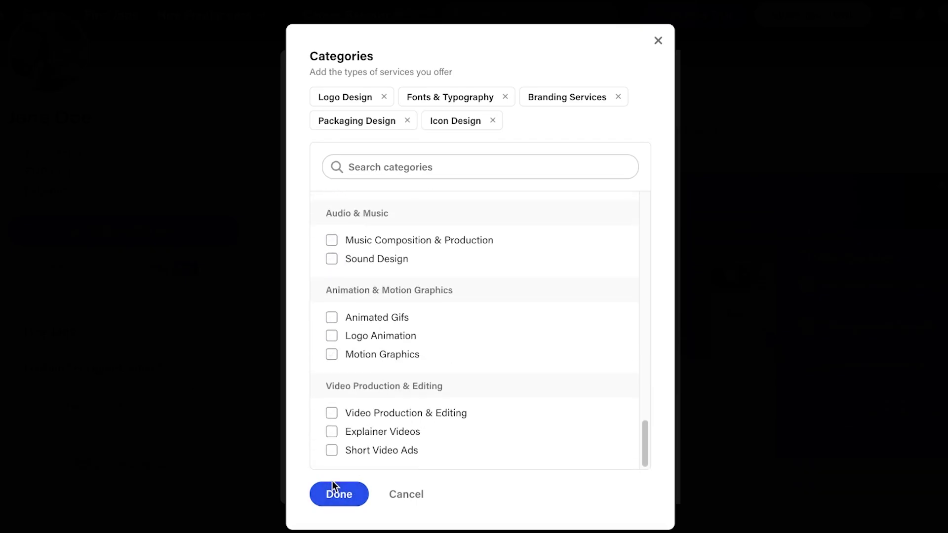
{"action": "left_click", "coordinate": [332, 497]}
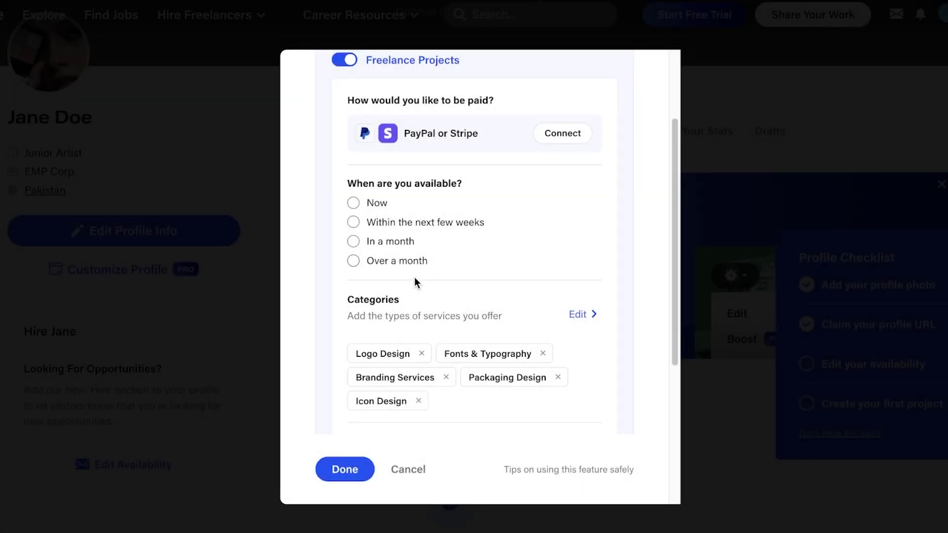
Step: Save availability as Available Now and dismiss the payment details prompt
{"action": "scroll", "coordinate": [403, 226], "scroll_direction": "up", "scroll_amount": 1}
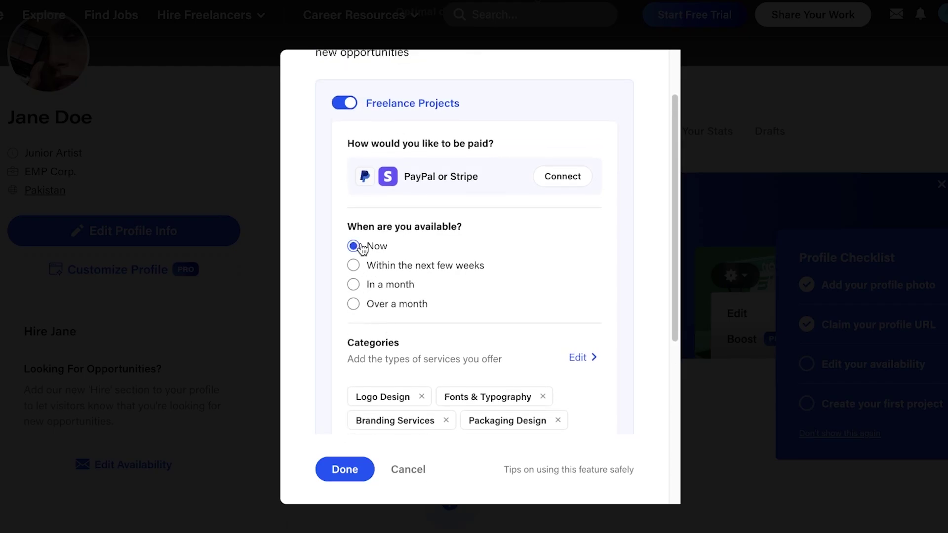
{"action": "scroll", "coordinate": [598, 279], "scroll_direction": "up", "scroll_amount": 2}
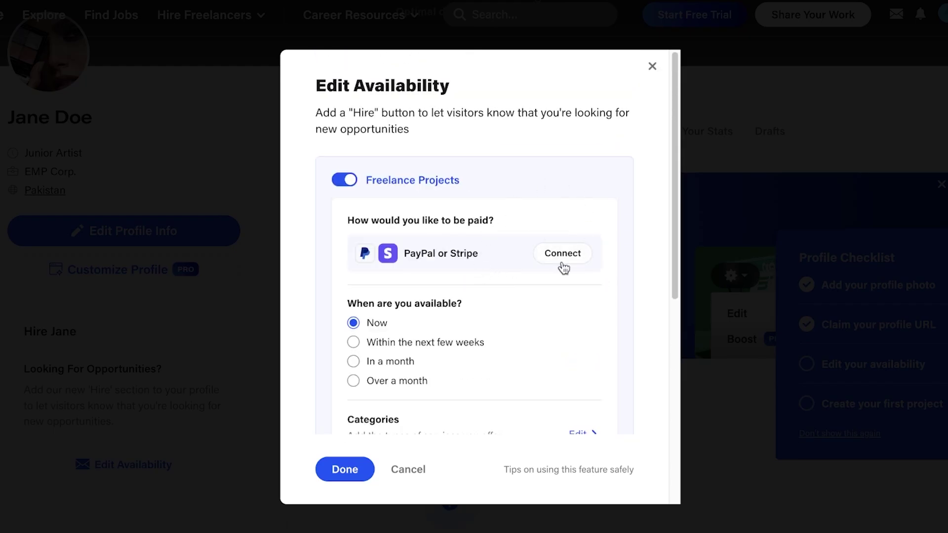
{"action": "left_click", "coordinate": [362, 477]}
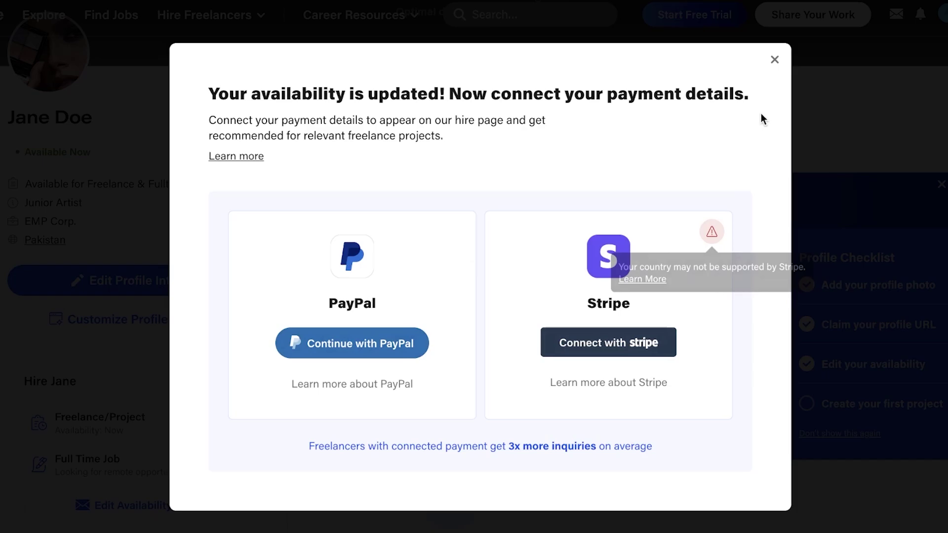
{"action": "left_click", "coordinate": [776, 61]}
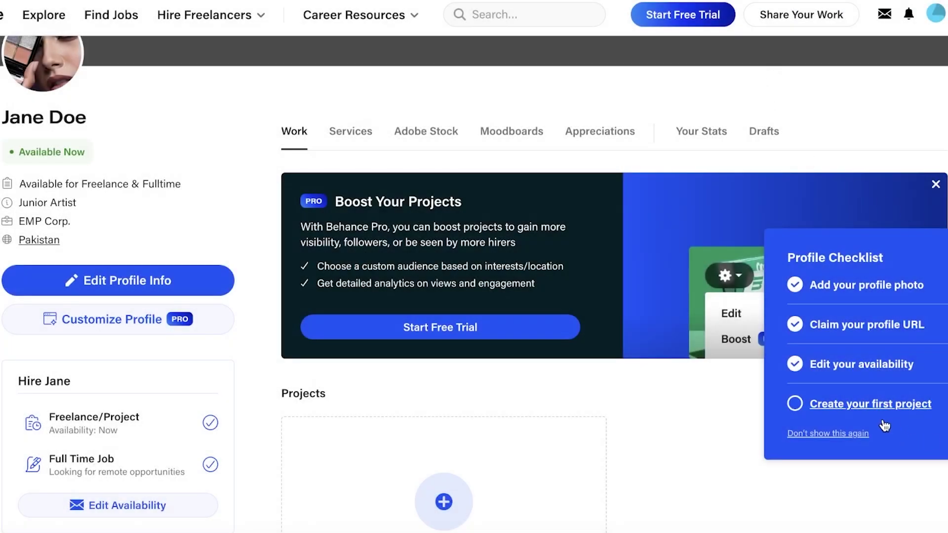
Step: Start the first project and upload five photos from the makeup folder as images
{"action": "left_click", "coordinate": [833, 409]}
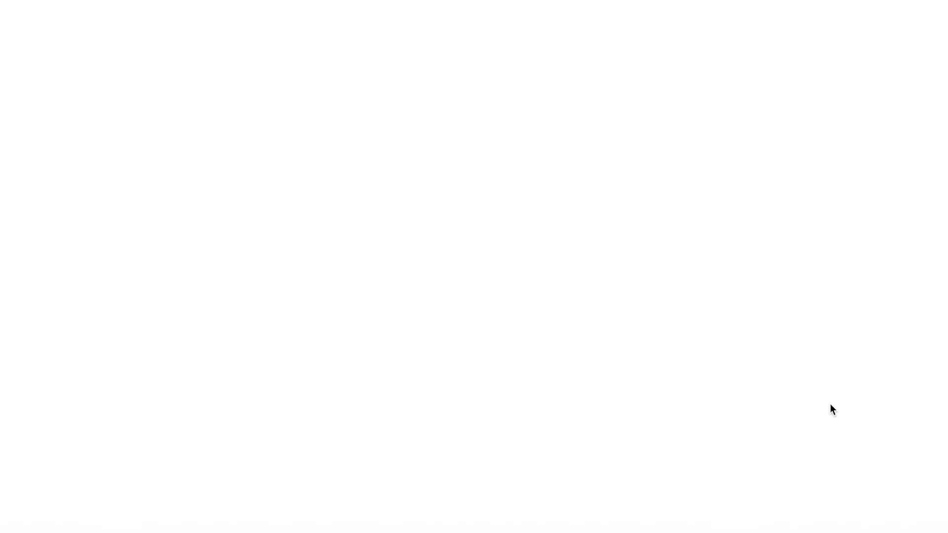
{"action": "scroll", "coordinate": [452, 274], "scroll_direction": "down", "scroll_amount": 5}
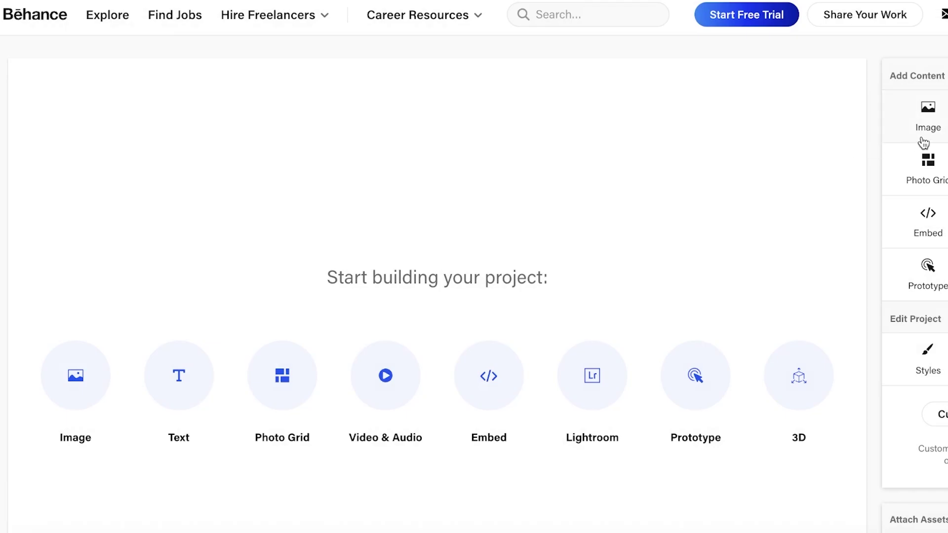
{"action": "left_click", "coordinate": [924, 142]}
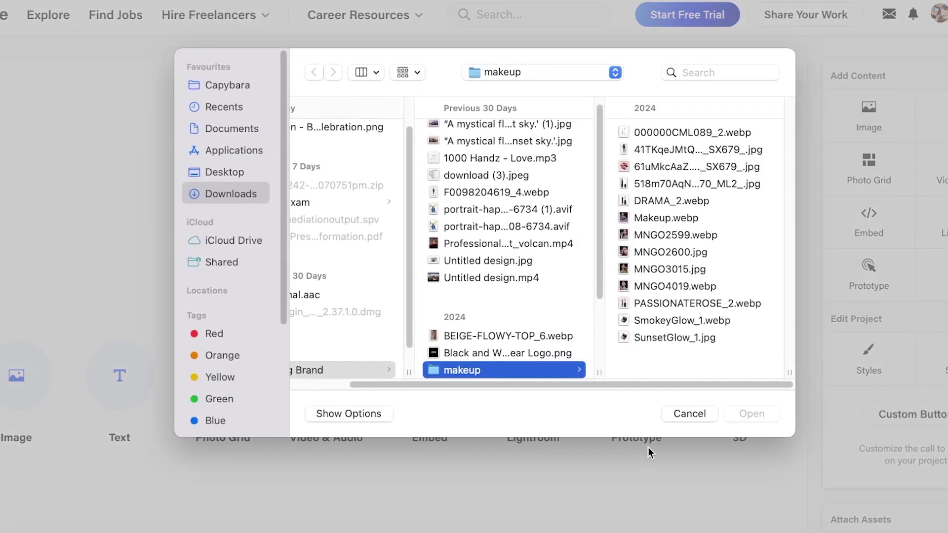
{"action": "left_click_drag", "start_coordinate": [611, 220], "coordinate": [616, 290]}
{"action": "left_click", "coordinate": [760, 414]}
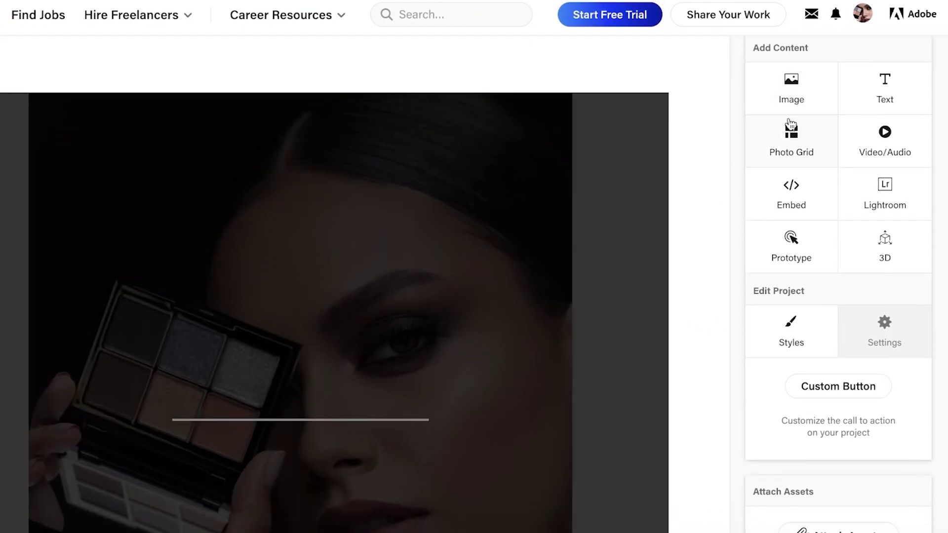
Step: Scroll through the project editor to review the uploaded makeup portrait and empty text block
{"action": "scroll", "coordinate": [349, 340], "scroll_direction": "down", "scroll_amount": 10}
{"action": "scroll", "coordinate": [455, 298], "scroll_direction": "up", "scroll_amount": 10}
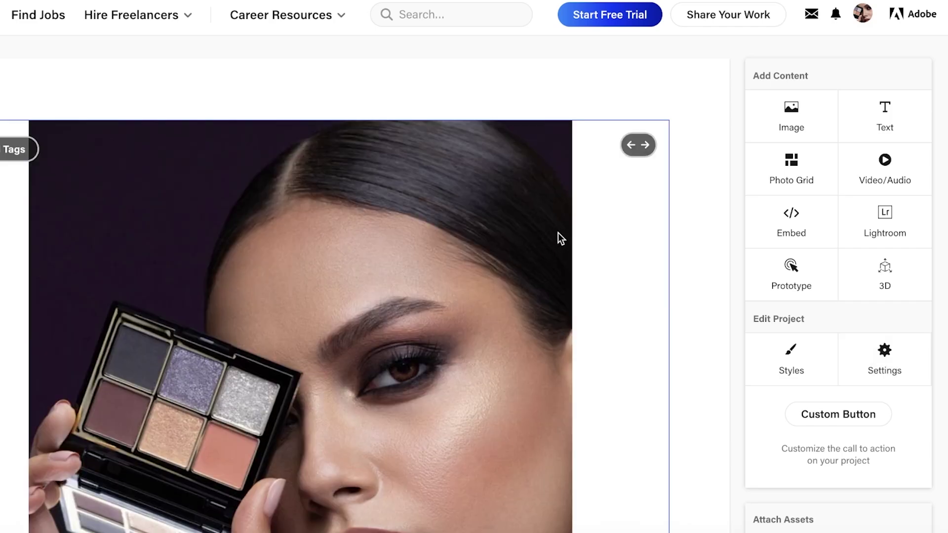
{"action": "scroll", "coordinate": [612, 214], "scroll_direction": "down", "scroll_amount": 1}
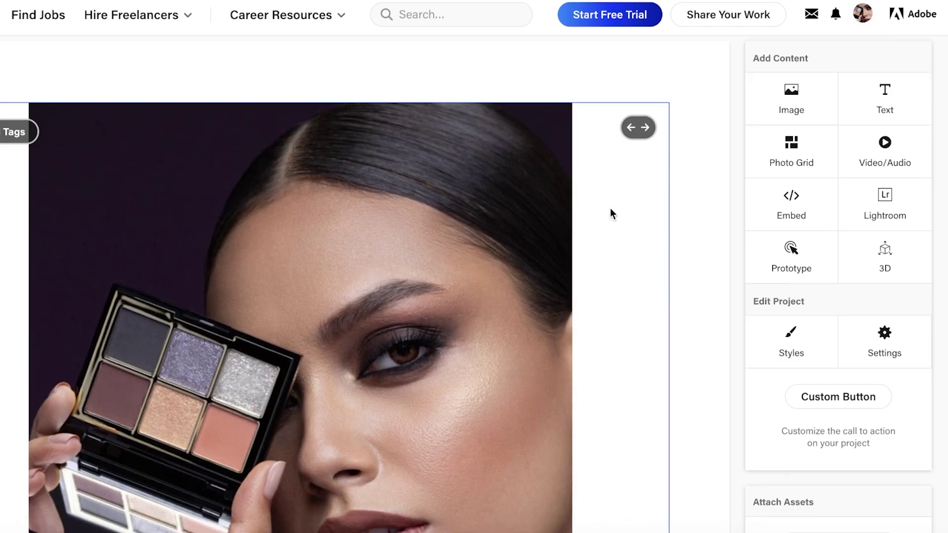
{"action": "scroll", "coordinate": [647, 146], "scroll_direction": "up", "scroll_amount": 1}
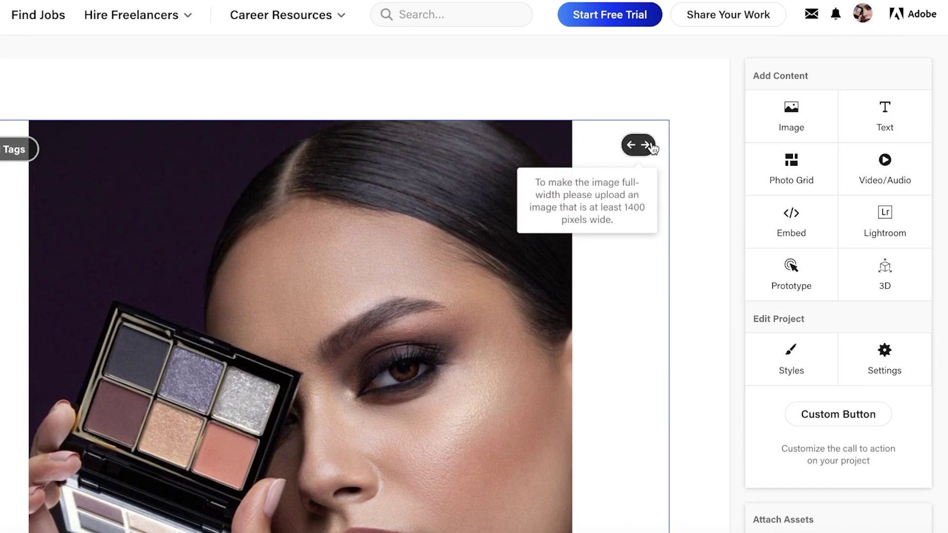
{"action": "scroll", "coordinate": [921, 111], "scroll_direction": "down", "scroll_amount": 4}
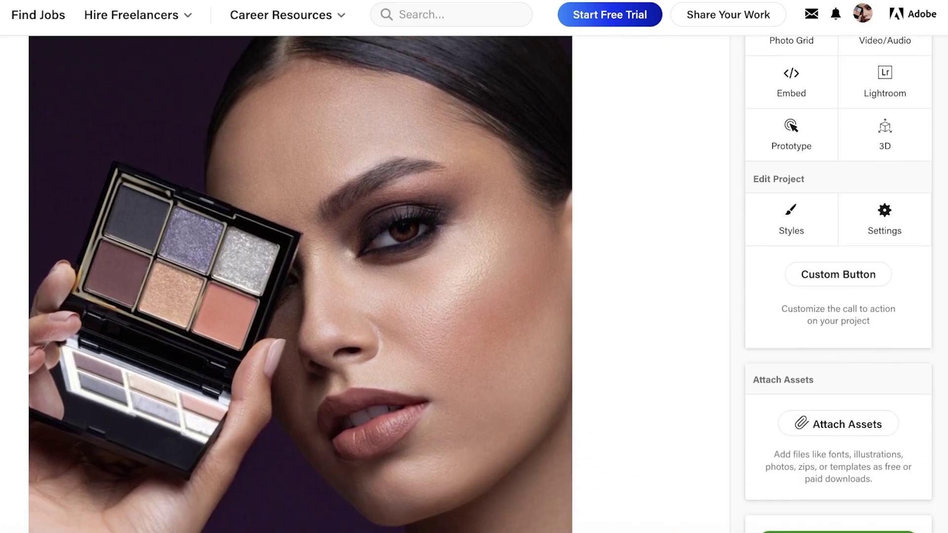
{"action": "scroll", "coordinate": [921, 110], "scroll_direction": "up", "scroll_amount": 4}
{"action": "scroll", "coordinate": [904, 131], "scroll_direction": "down", "scroll_amount": 10}
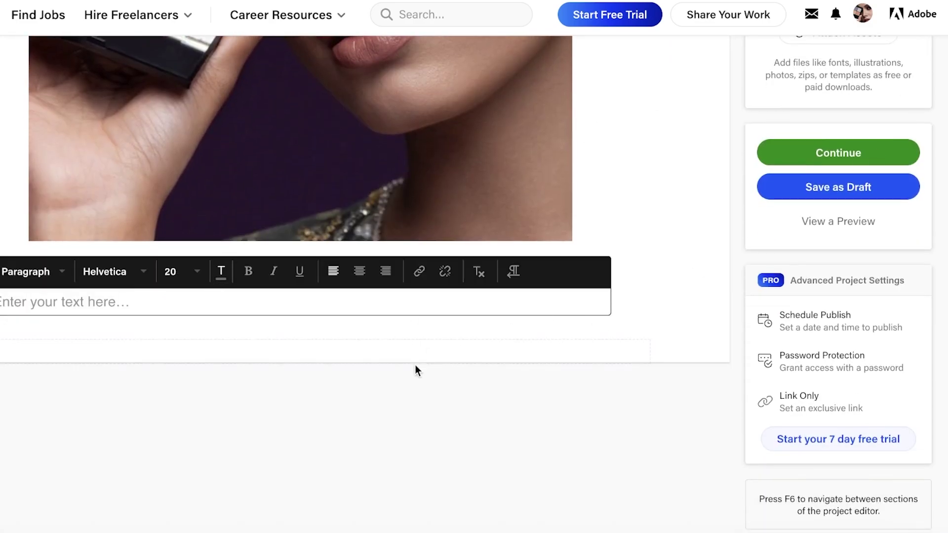
{"action": "scroll", "coordinate": [416, 365], "scroll_direction": "up", "scroll_amount": 10}
{"action": "scroll", "coordinate": [638, 328], "scroll_direction": "down", "scroll_amount": 7}
{"action": "scroll", "coordinate": [775, 369], "scroll_direction": "up", "scroll_amount": 8}
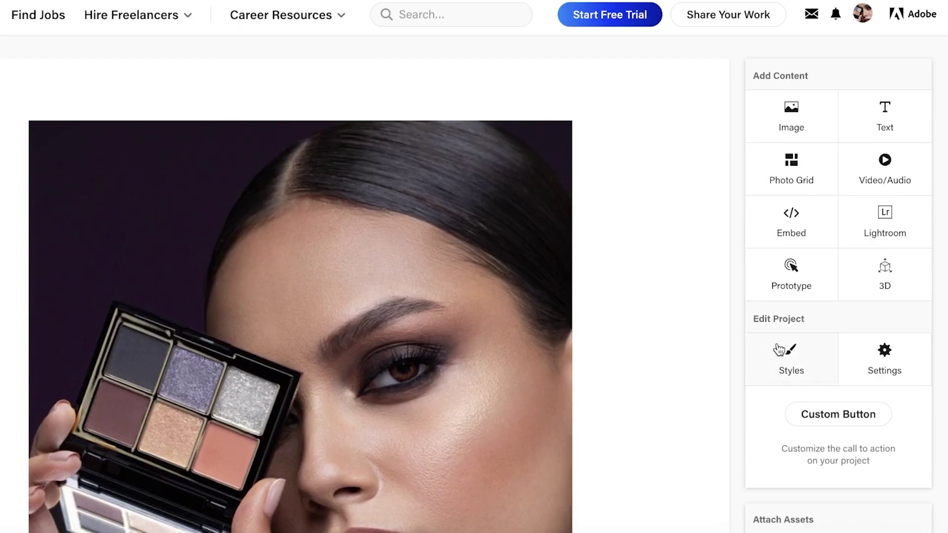
{"action": "scroll", "coordinate": [801, 271], "scroll_direction": "down", "scroll_amount": 4}
{"action": "scroll", "coordinate": [809, 356], "scroll_direction": "down", "scroll_amount": 1}
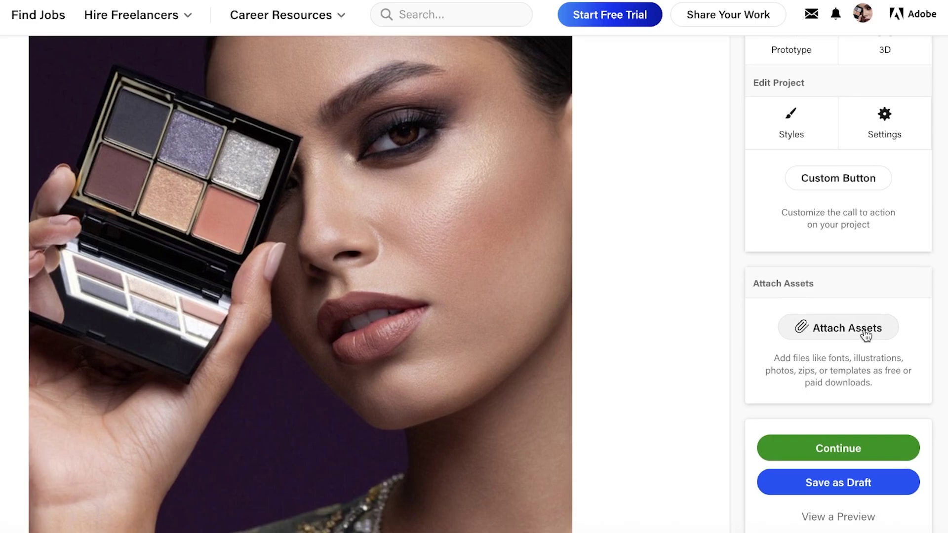
{"action": "scroll", "coordinate": [866, 335], "scroll_direction": "down", "scroll_amount": 1}
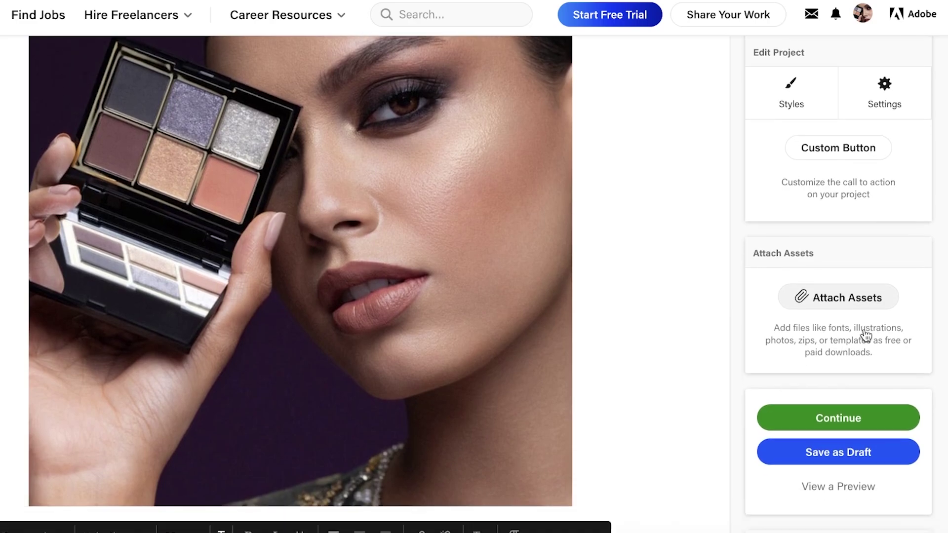
{"action": "scroll", "coordinate": [818, 376], "scroll_direction": "down", "scroll_amount": 1}
{"action": "scroll", "coordinate": [834, 313], "scroll_direction": "down", "scroll_amount": 5}
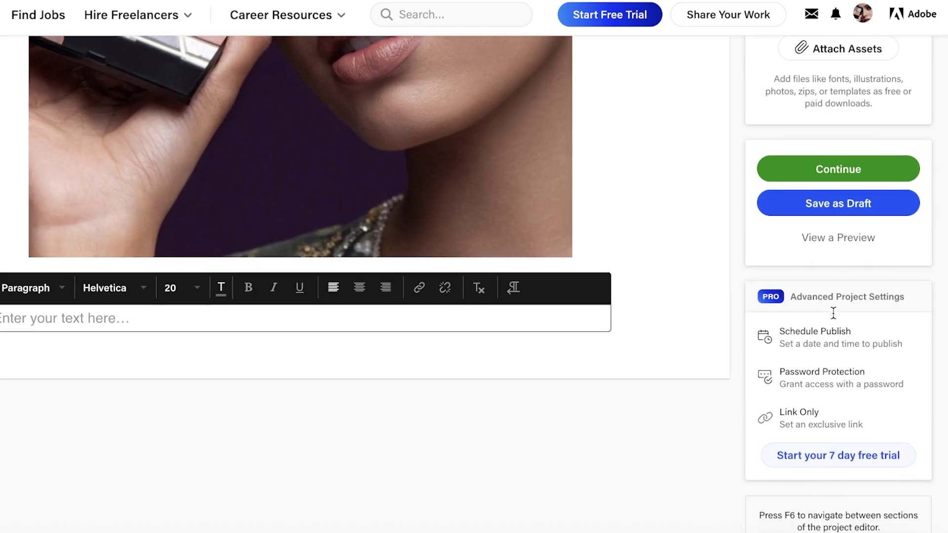
Step: Title the project Kiki and tag it person, portrait, photography and photoshoot
{"action": "left_click", "coordinate": [830, 168]}
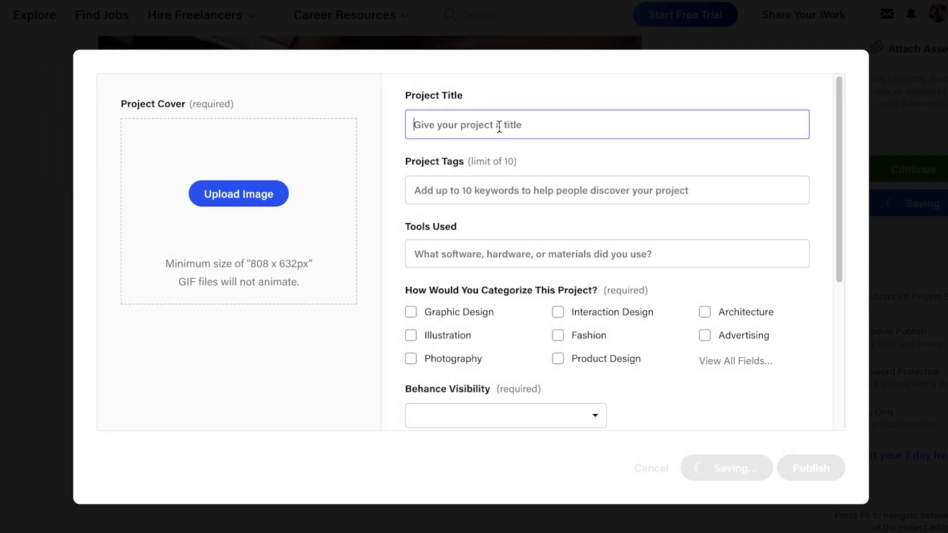
{"action": "type", "text": "Kiki"}
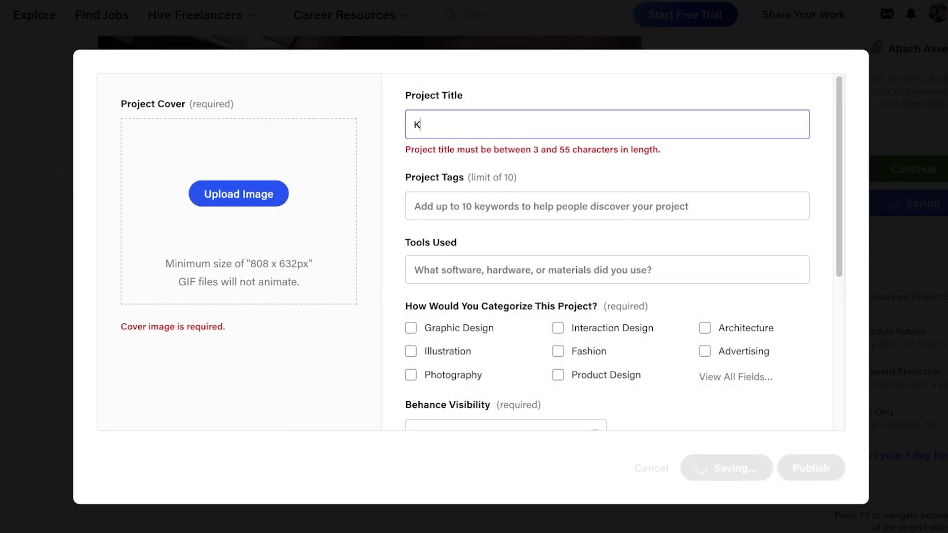
{"action": "left_click", "coordinate": [507, 189]}
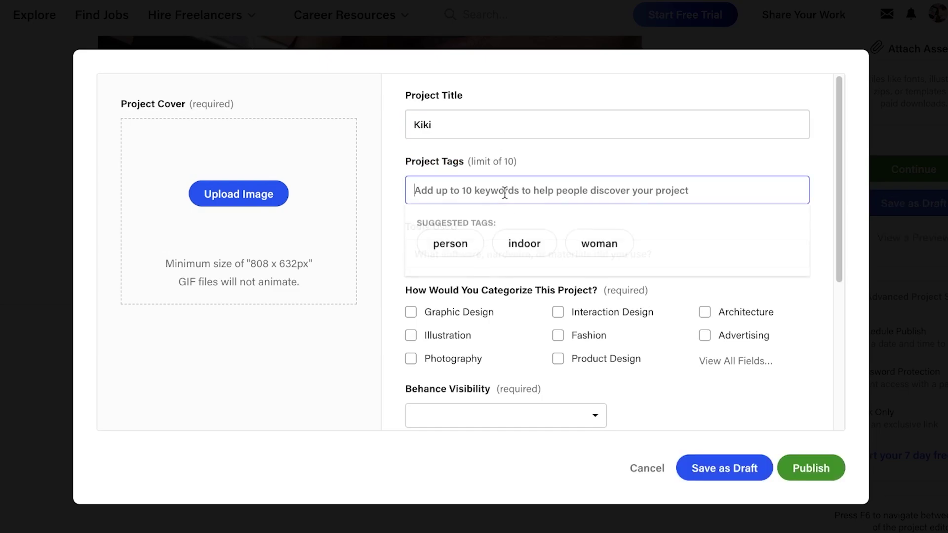
{"action": "left_click", "coordinate": [452, 247]}
{"action": "left_click", "coordinate": [527, 250]}
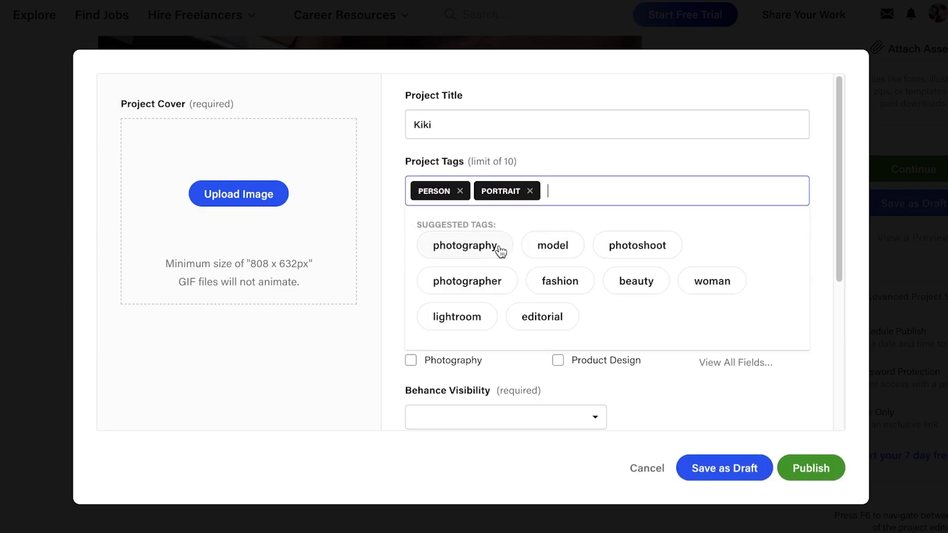
{"action": "left_click", "coordinate": [498, 250]}
{"action": "left_click", "coordinate": [489, 244]}
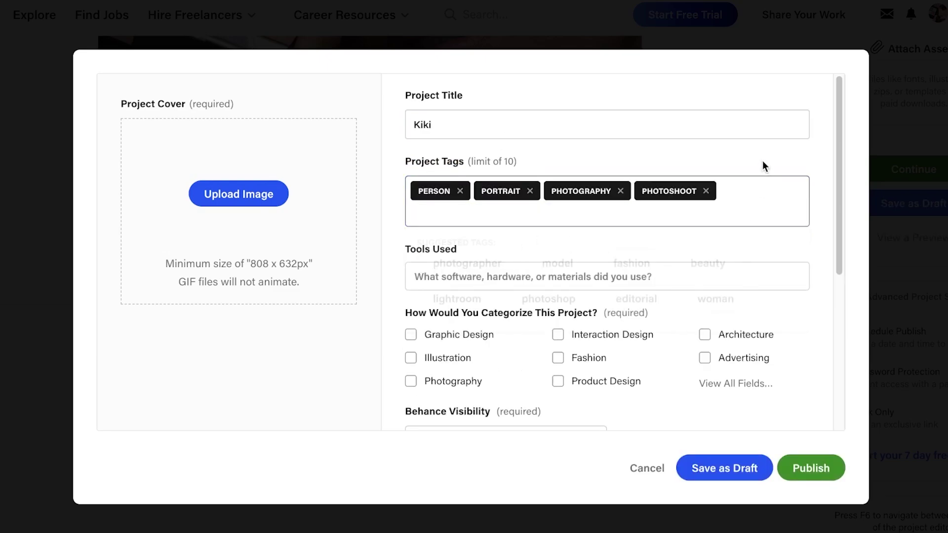
{"action": "left_click", "coordinate": [563, 274]}
{"action": "scroll", "coordinate": [486, 279], "scroll_direction": "down", "scroll_amount": 3}
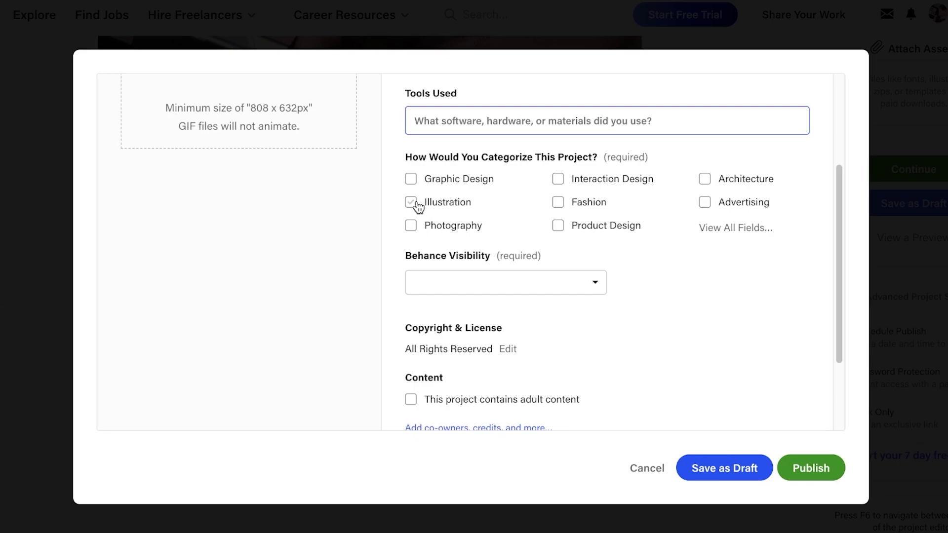
Step: Categorise the project as Fashion, Advertising and Photography and set visibility to Everyone
{"action": "left_click", "coordinate": [557, 204]}
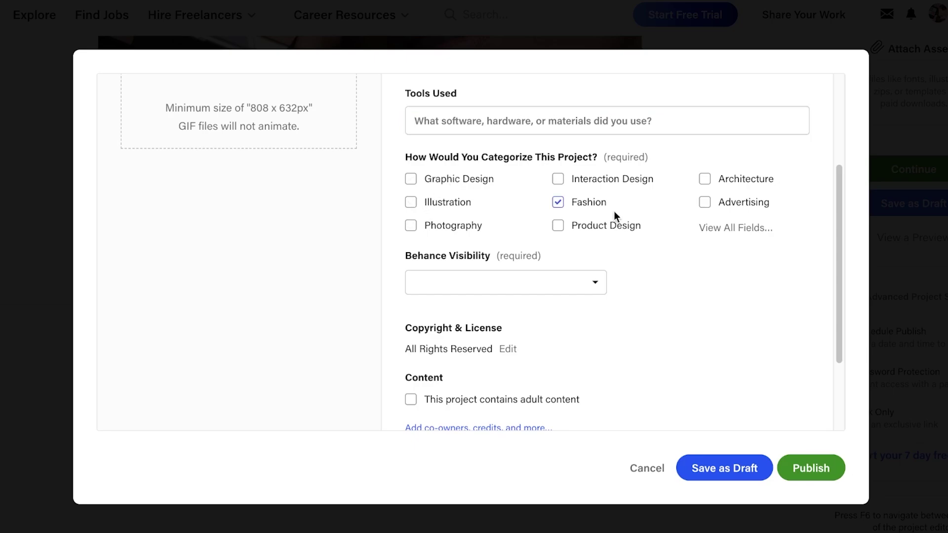
{"action": "left_click", "coordinate": [729, 209]}
{"action": "left_click", "coordinate": [467, 228]}
{"action": "left_click", "coordinate": [496, 282]}
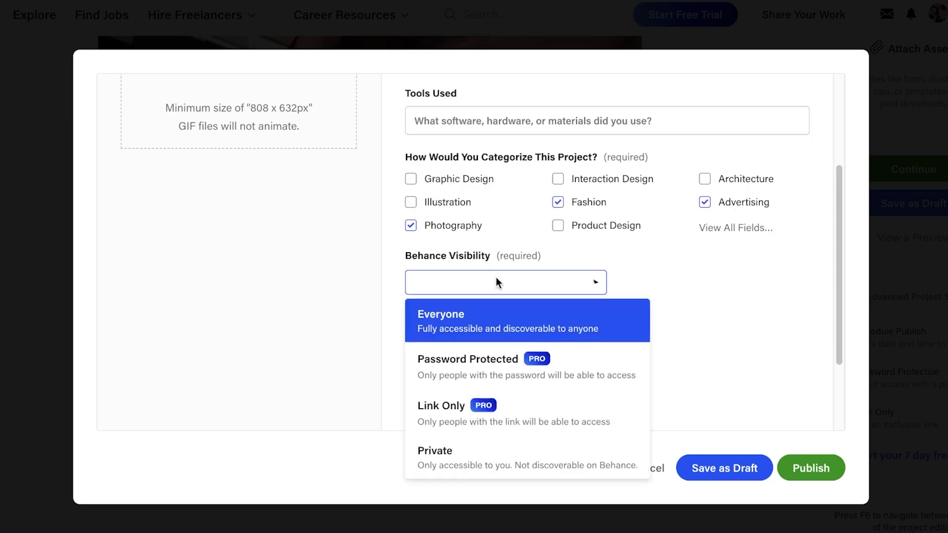
{"action": "left_click", "coordinate": [490, 320]}
{"action": "left_click", "coordinate": [473, 289]}
{"action": "left_click", "coordinate": [467, 313]}
Step: Save the Kiki project as a draft
{"action": "scroll", "coordinate": [411, 289], "scroll_direction": "down", "scroll_amount": 3}
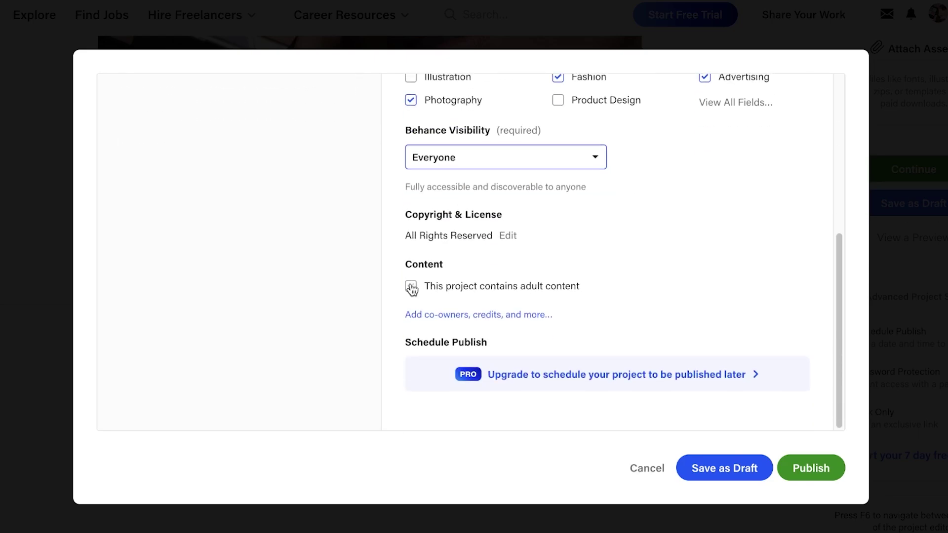
{"action": "left_click", "coordinate": [785, 469]}
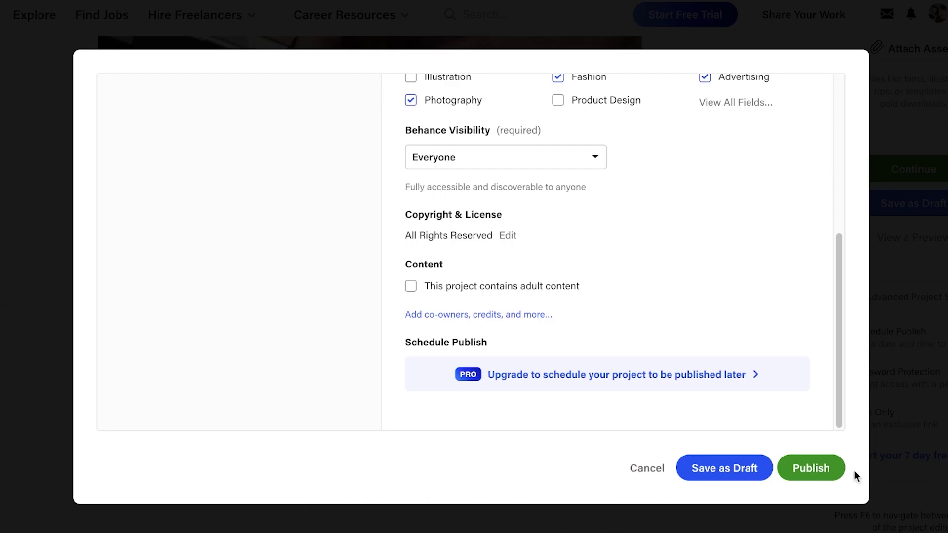
{"action": "left_click", "coordinate": [764, 474]}
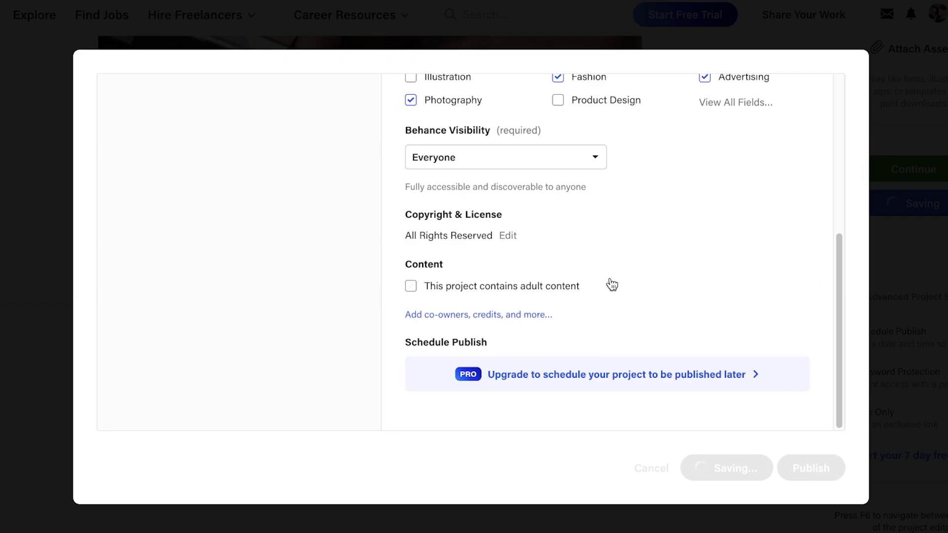
{"action": "scroll", "coordinate": [605, 282], "scroll_direction": "up", "scroll_amount": 6}
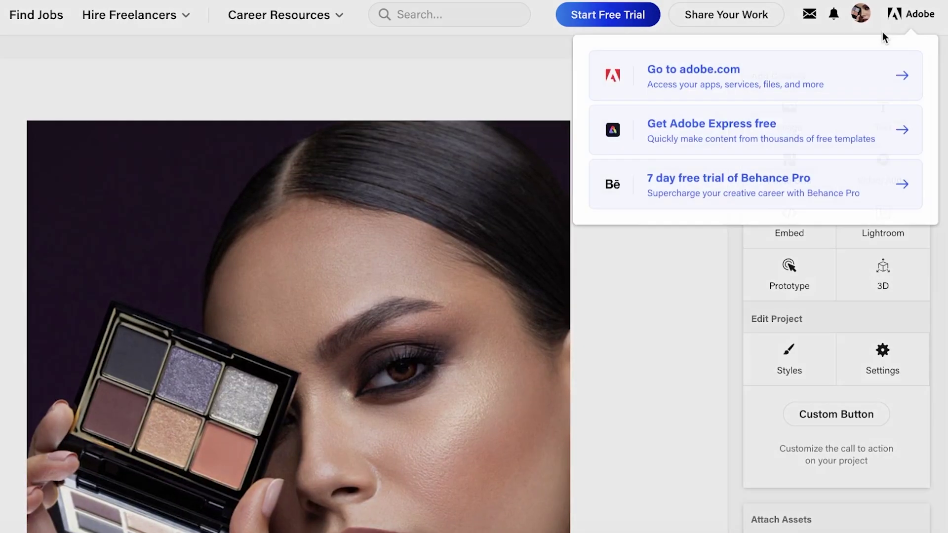
Step: Go to your Behance profile from the avatar menu, dismissing the payment pop-up and Boost Your Projects banner
{"action": "mouse_move", "coordinate": [880, 15]}
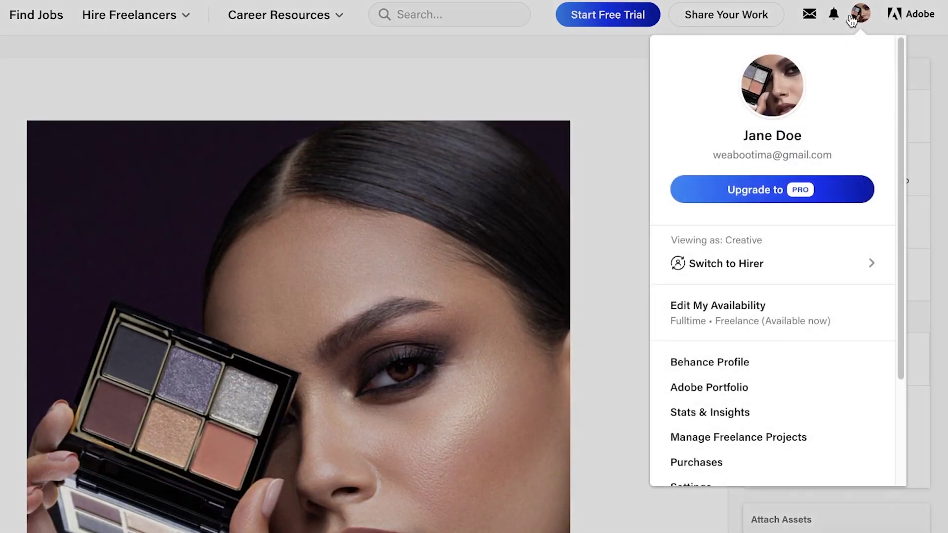
{"action": "left_click", "coordinate": [863, 157]}
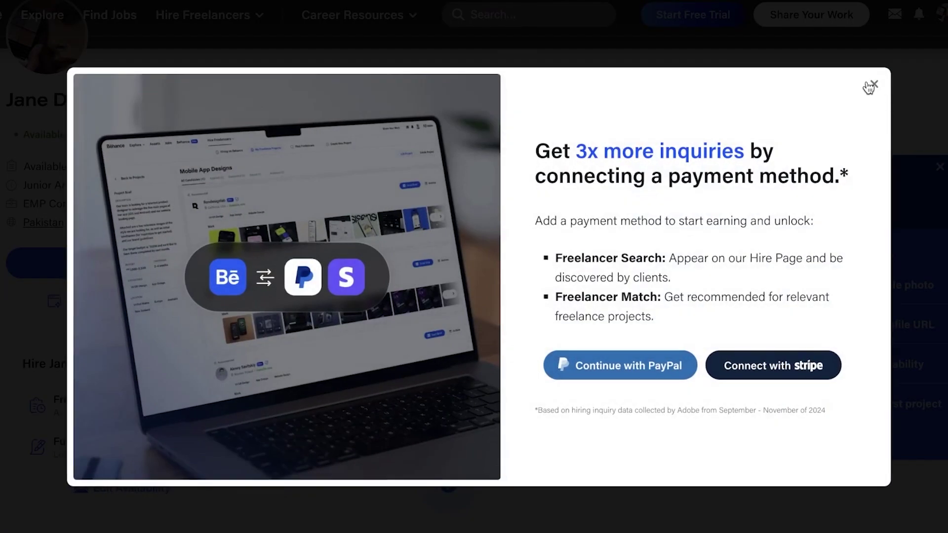
{"action": "left_click", "coordinate": [873, 84]}
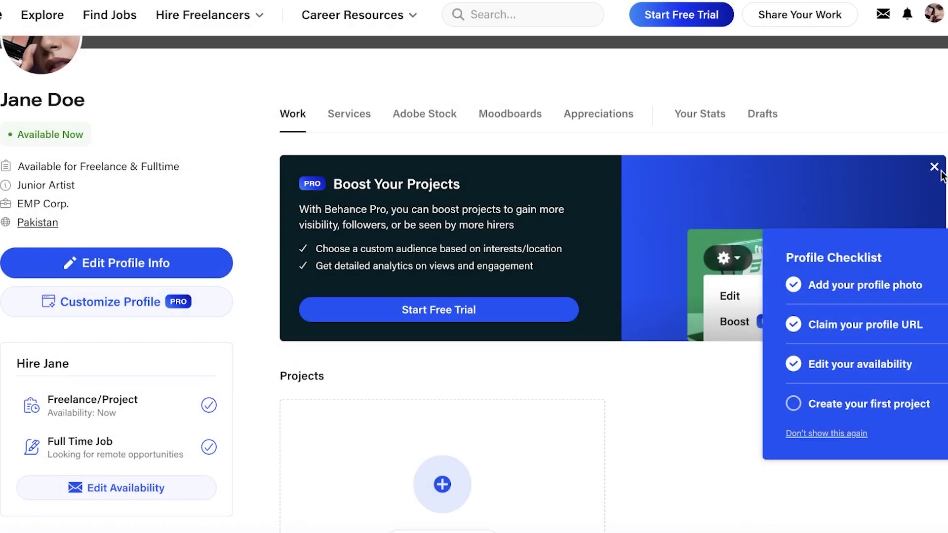
{"action": "left_click", "coordinate": [935, 166]}
{"action": "scroll", "coordinate": [573, 249], "scroll_direction": "down", "scroll_amount": 1}
{"action": "scroll", "coordinate": [417, 282], "scroll_direction": "up", "scroll_amount": 3}
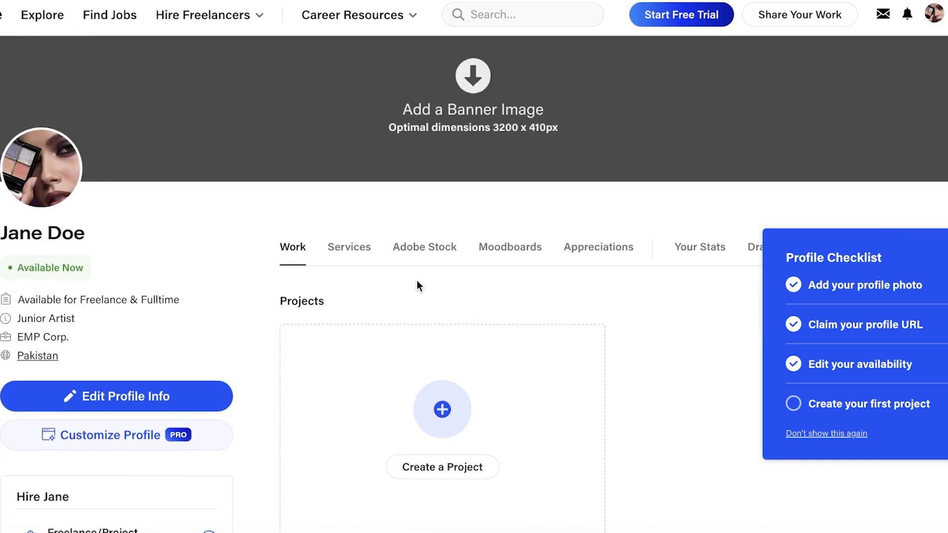
{"action": "scroll", "coordinate": [299, 216], "scroll_direction": "down", "scroll_amount": 1}
{"action": "left_click", "coordinate": [335, 205]}
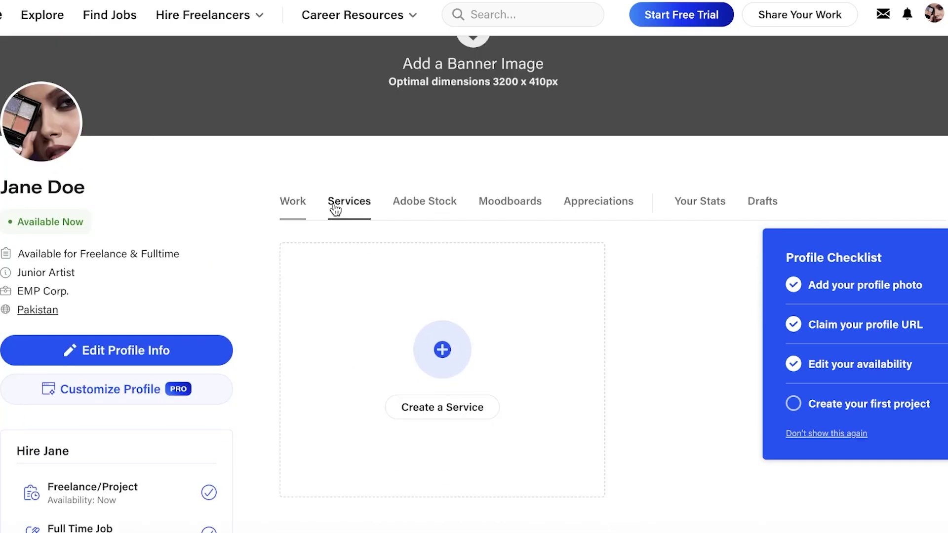
{"action": "left_click", "coordinate": [412, 209]}
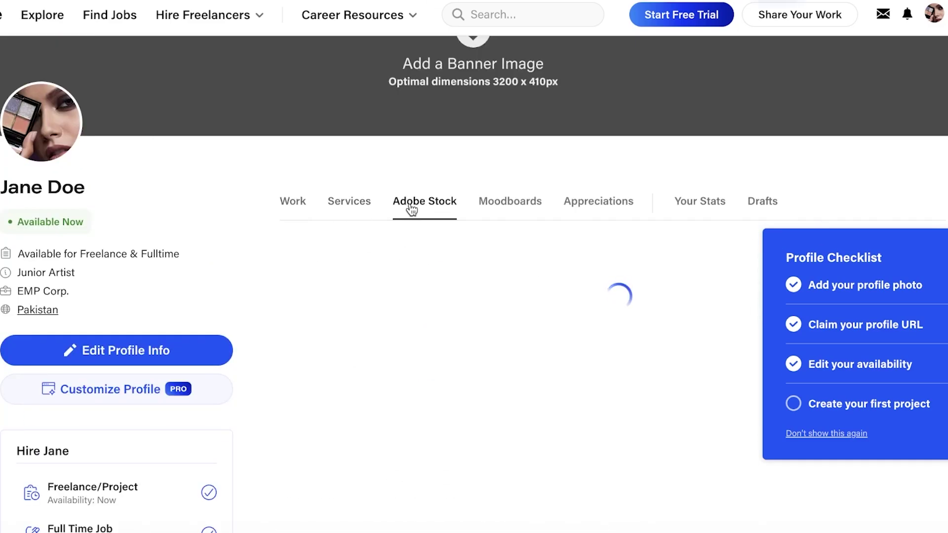
{"action": "left_click", "coordinate": [504, 215]}
{"action": "left_click", "coordinate": [626, 207]}
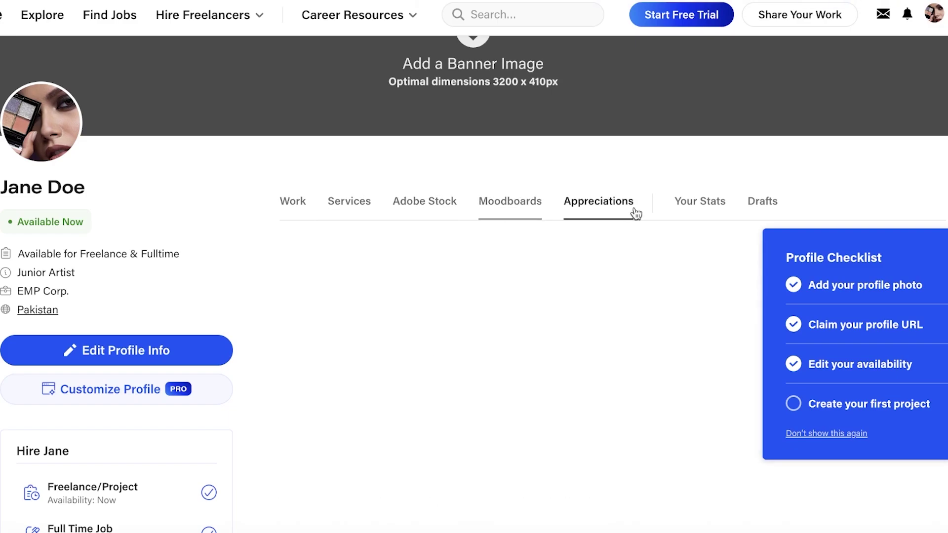
{"action": "left_click", "coordinate": [708, 217]}
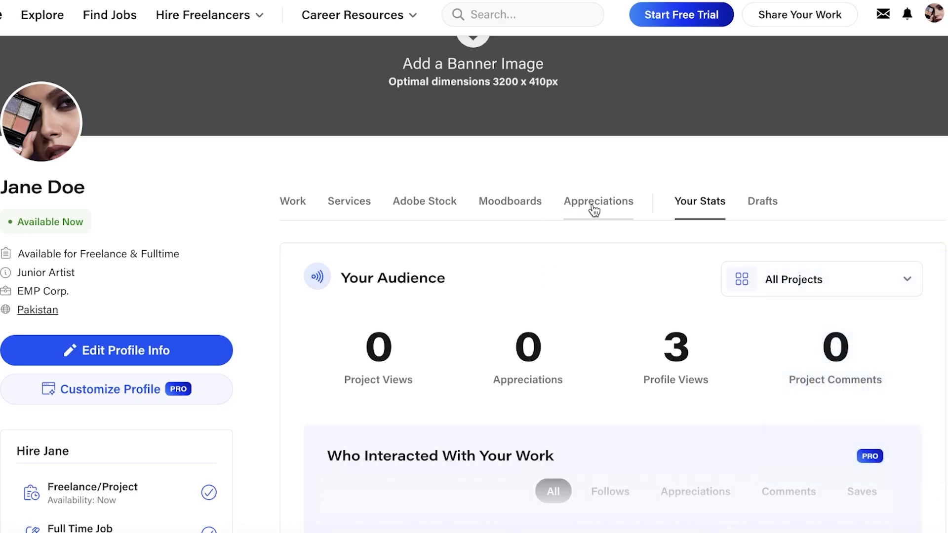
{"action": "left_click", "coordinate": [293, 207]}
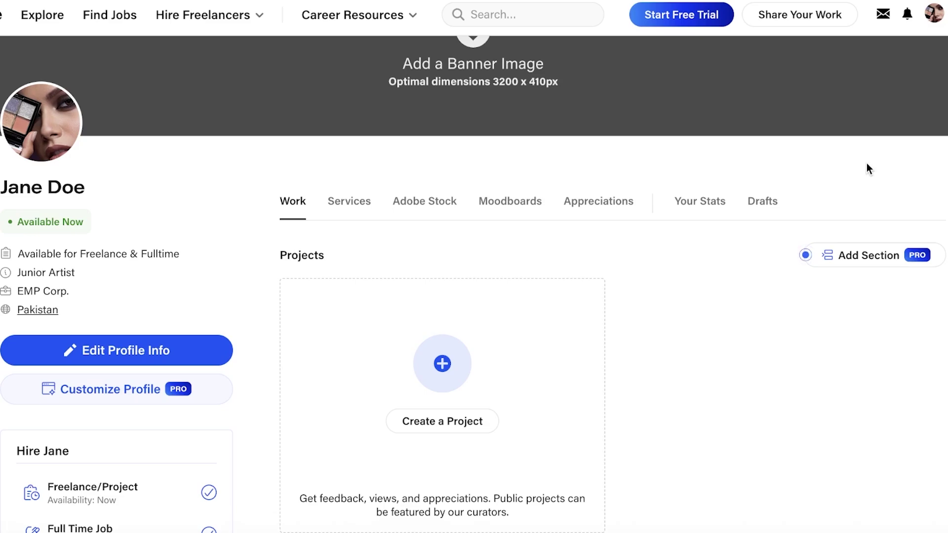
Step: Look through the profile's Adobe Stock, Moodboards and Appreciations sections, then go to Explore
{"action": "left_click", "coordinate": [442, 210]}
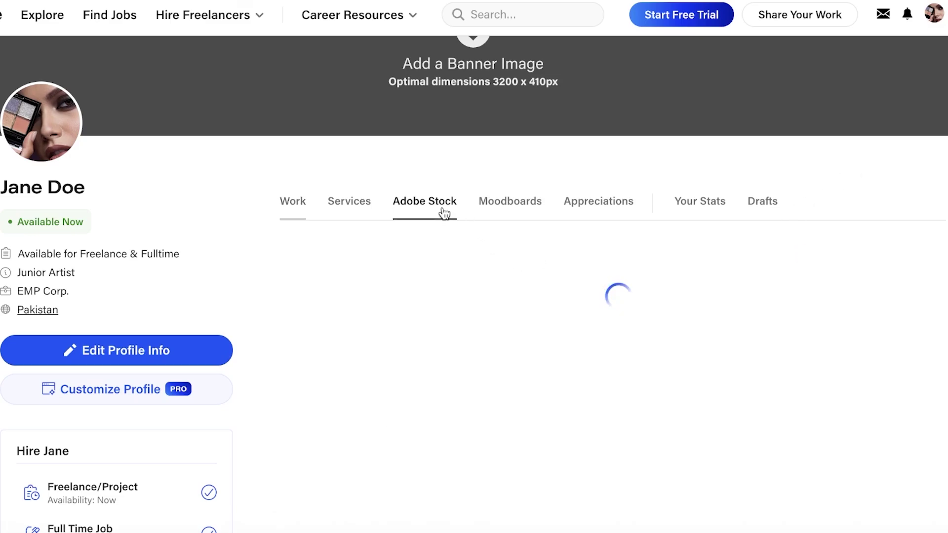
{"action": "left_click", "coordinate": [508, 213]}
{"action": "left_click", "coordinate": [596, 211]}
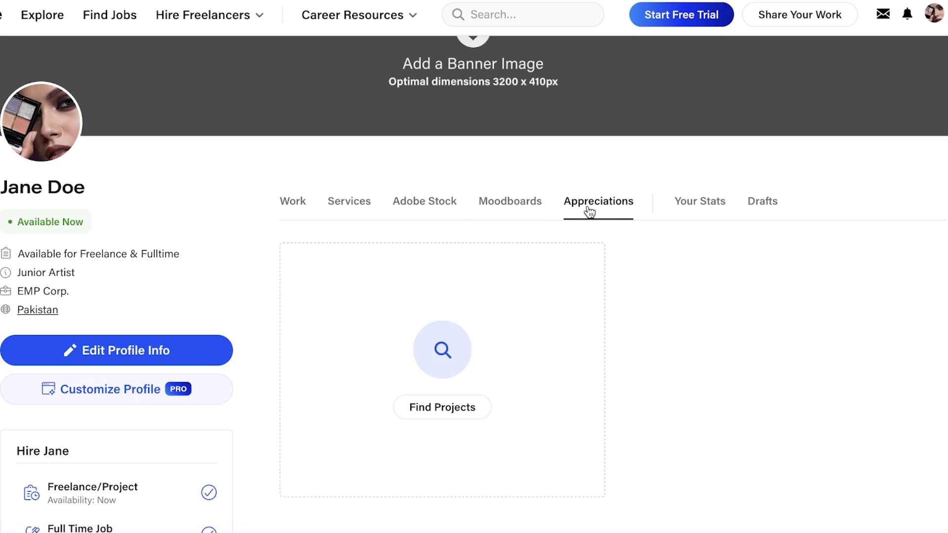
{"action": "left_click", "coordinate": [538, 215]}
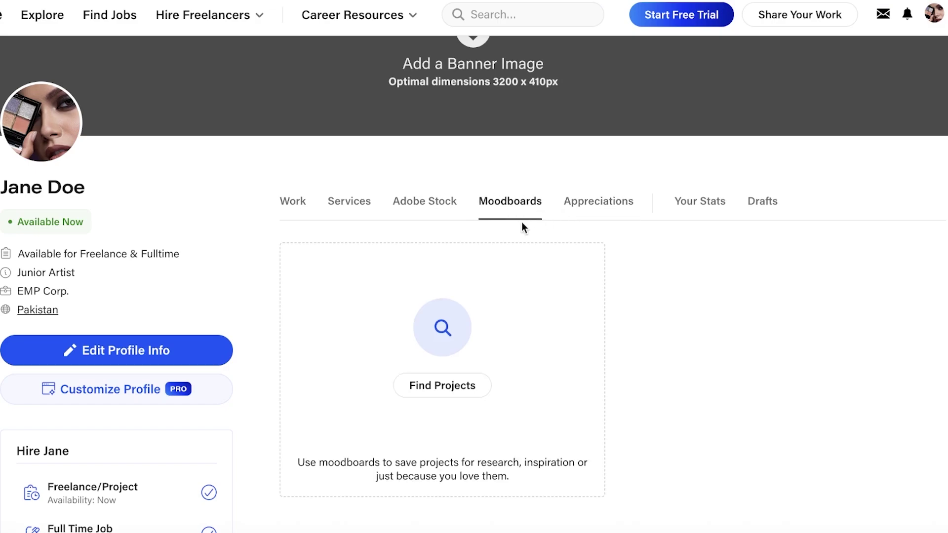
{"action": "left_click", "coordinate": [577, 218]}
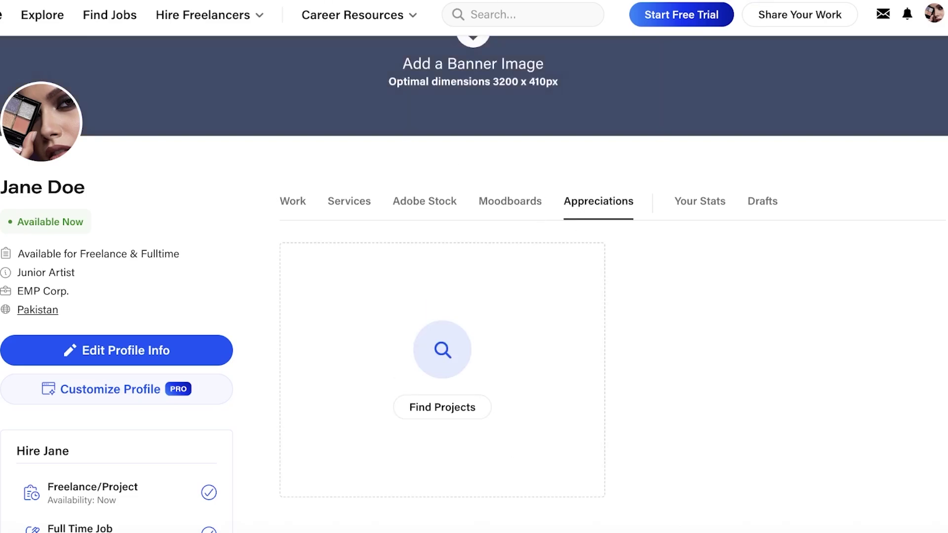
{"action": "left_click", "coordinate": [42, 14]}
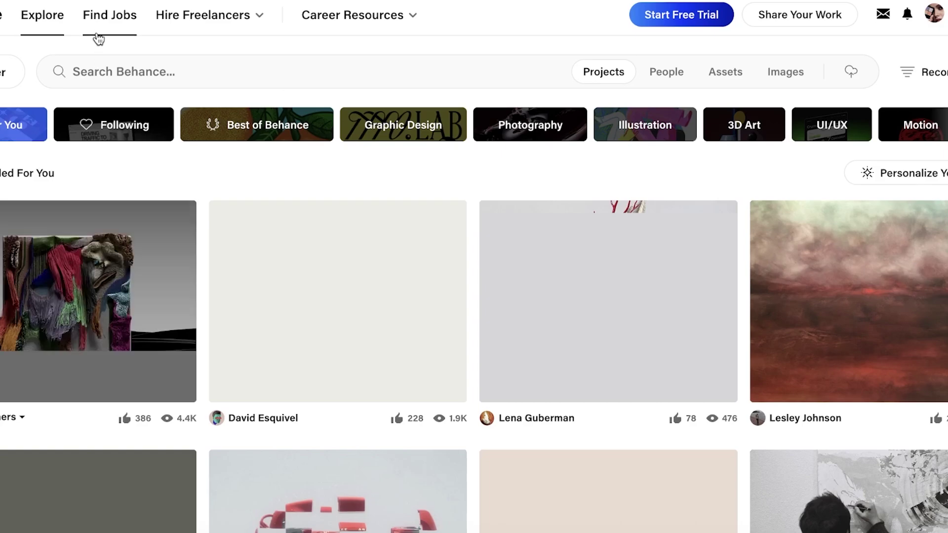
Step: Browse the Explore feed and open the sculptor's profile from a sculpture project card
{"action": "scroll", "coordinate": [325, 220], "scroll_direction": "down", "scroll_amount": 1}
{"action": "scroll", "coordinate": [325, 220], "scroll_direction": "down", "scroll_amount": 10}
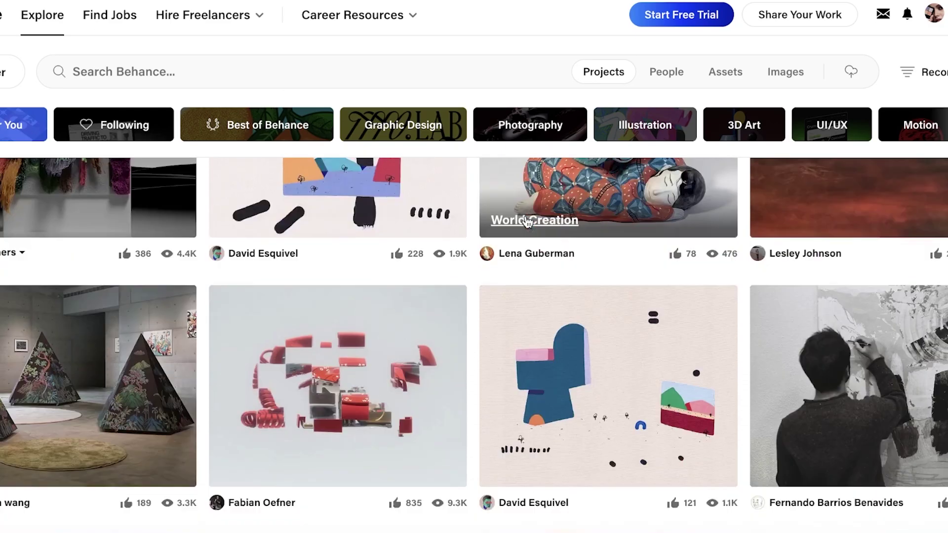
{"action": "scroll", "coordinate": [448, 303], "scroll_direction": "up", "scroll_amount": 8}
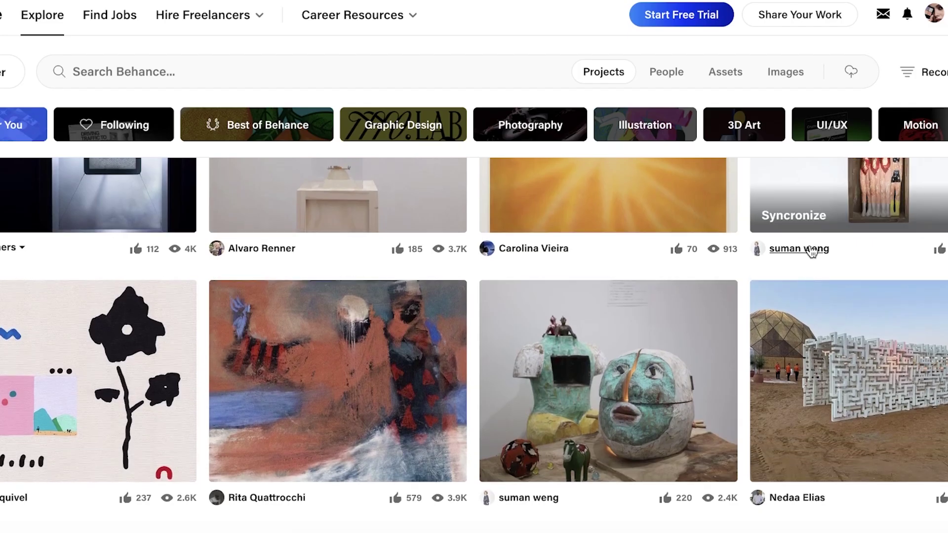
{"action": "left_click", "coordinate": [810, 249]}
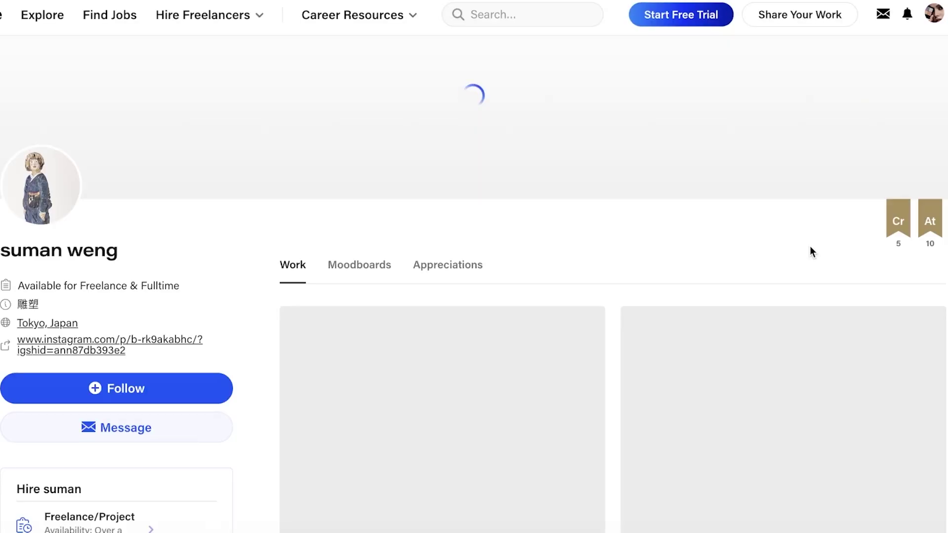
Step: Browse the sculptor's Moodboards and Appreciations tabs, then return to their Work tab
{"action": "scroll", "coordinate": [672, 281], "scroll_direction": "down", "scroll_amount": 10}
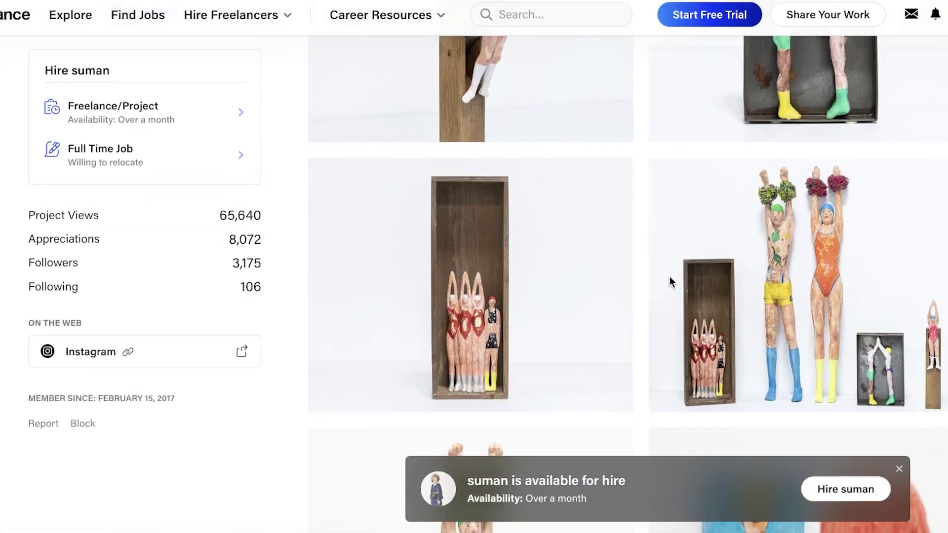
{"action": "scroll", "coordinate": [243, 394], "scroll_direction": "up", "scroll_amount": 6}
{"action": "scroll", "coordinate": [243, 392], "scroll_direction": "up", "scroll_amount": 5}
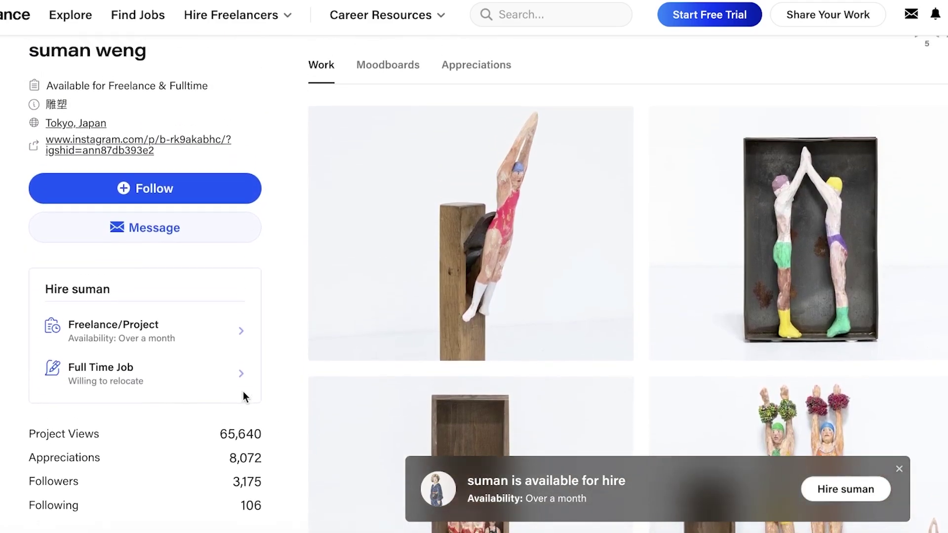
{"action": "left_click", "coordinate": [385, 198]}
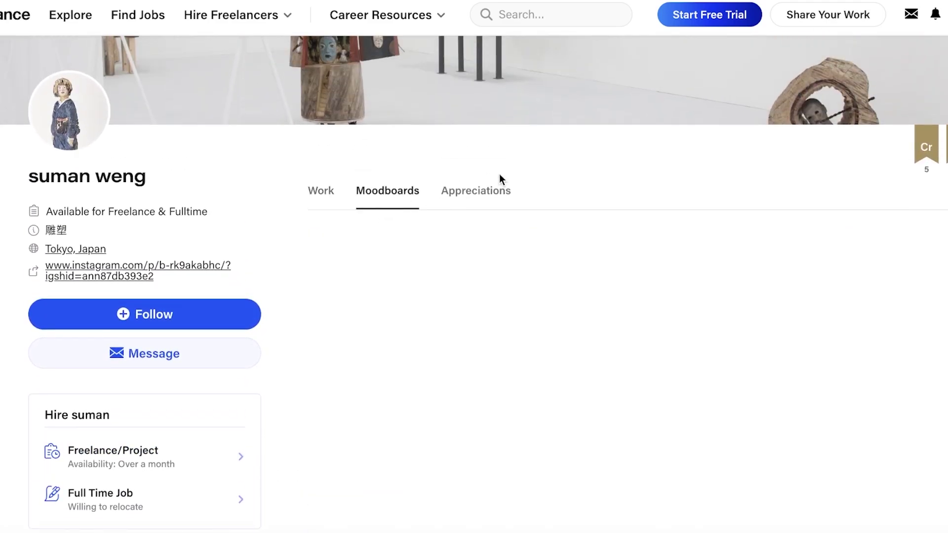
{"action": "scroll", "coordinate": [505, 194], "scroll_direction": "down", "scroll_amount": 1}
{"action": "scroll", "coordinate": [506, 194], "scroll_direction": "down", "scroll_amount": 2}
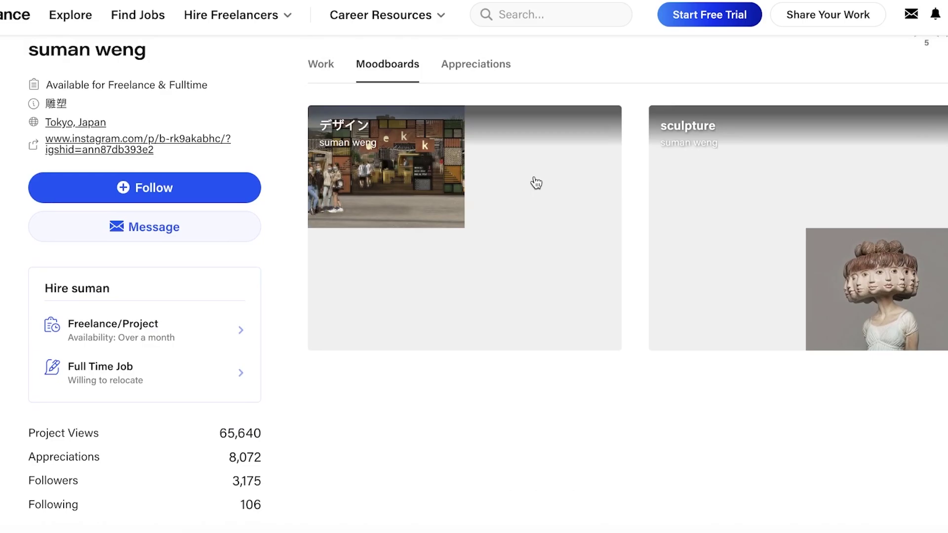
{"action": "left_click", "coordinate": [473, 79]}
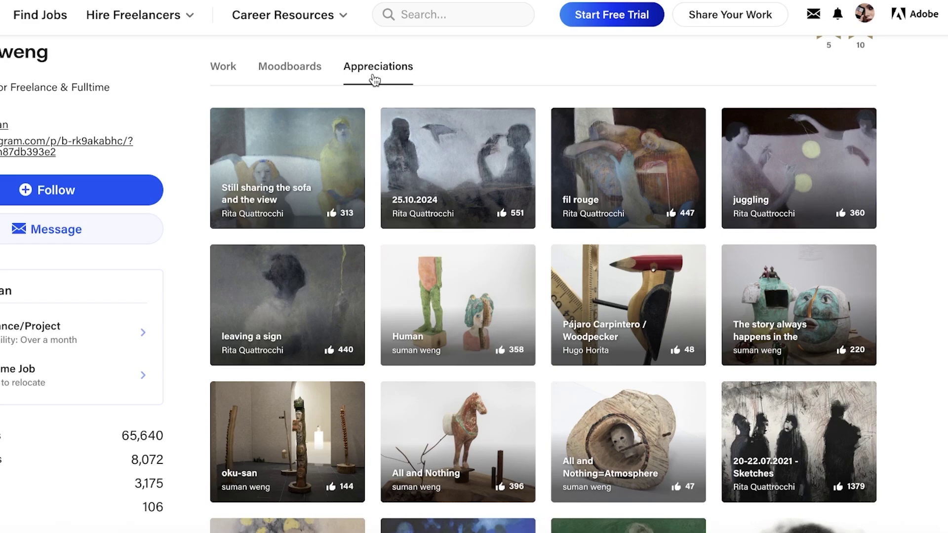
{"action": "left_click", "coordinate": [264, 75]}
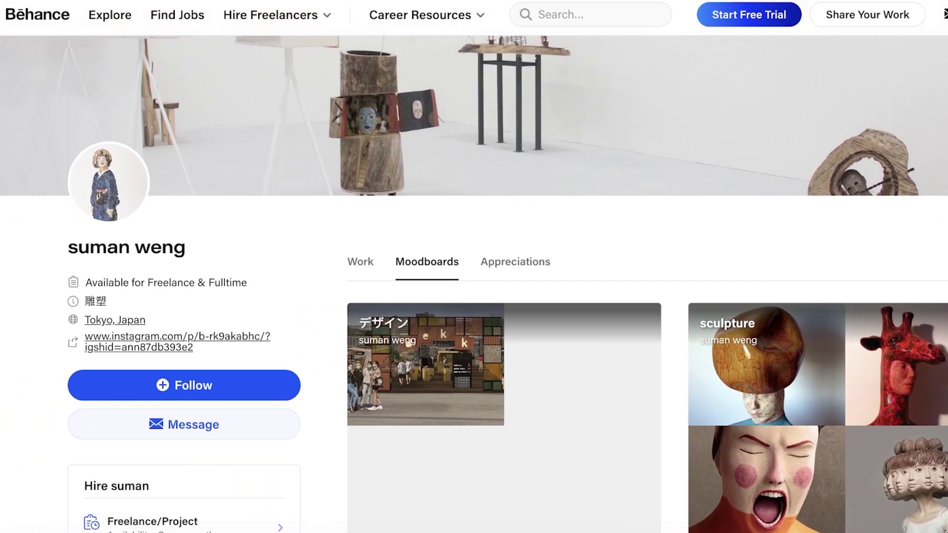
{"action": "left_click", "coordinate": [515, 262]}
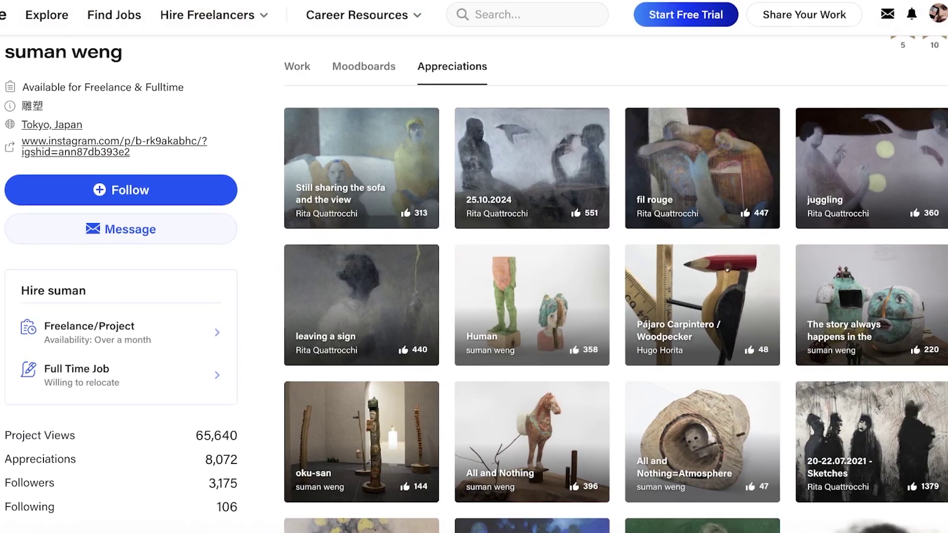
{"action": "left_click", "coordinate": [364, 66]}
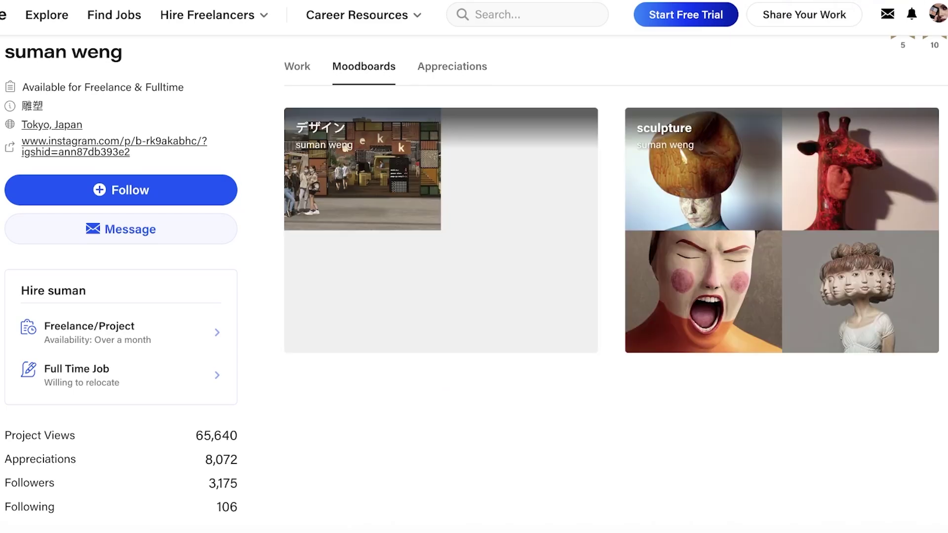
{"action": "left_click", "coordinate": [297, 66]}
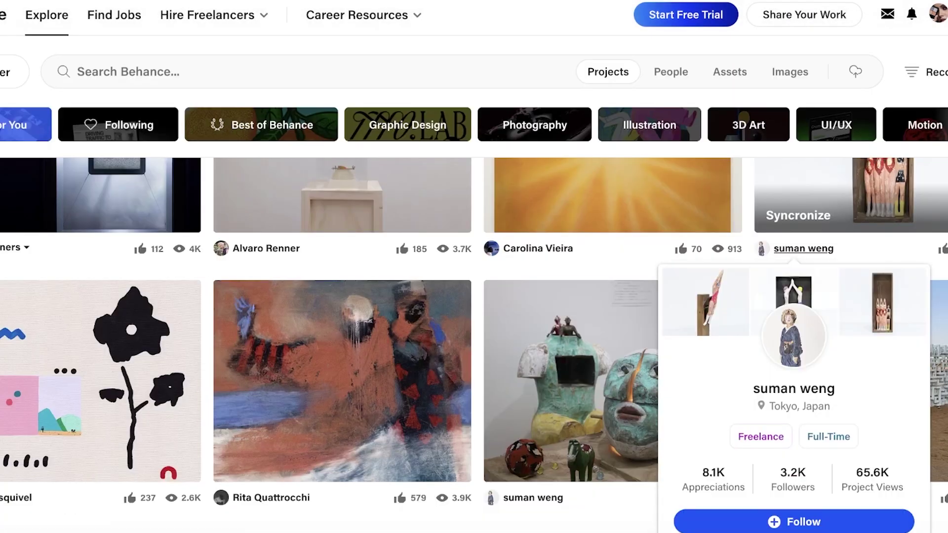
Step: Scroll down the Explore feed to the colourful portrait painter's work
{"action": "scroll", "coordinate": [355, 368], "scroll_direction": "down", "scroll_amount": 5}
{"action": "scroll", "coordinate": [355, 374], "scroll_direction": "down", "scroll_amount": 2}
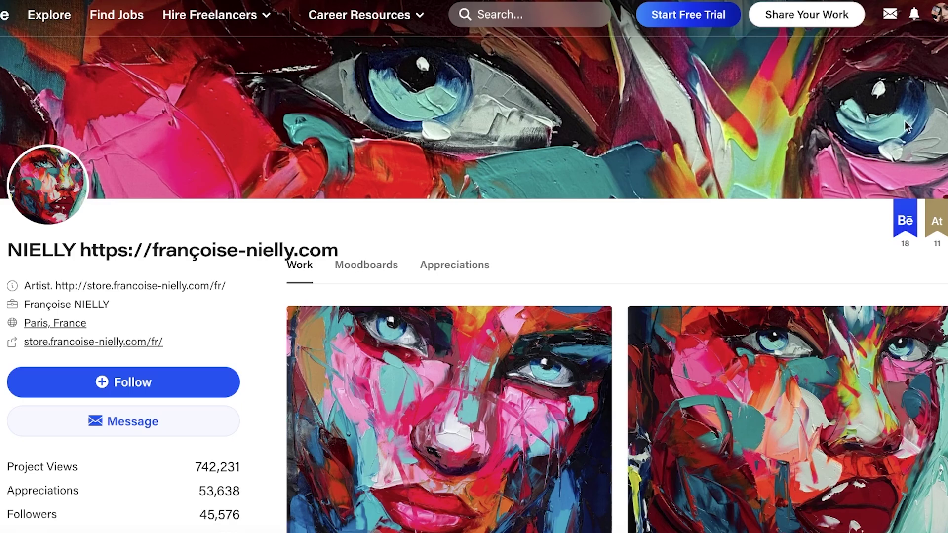
Step: Browse the portrait painter's Moodboards tab
{"action": "left_click", "coordinate": [404, 263]}
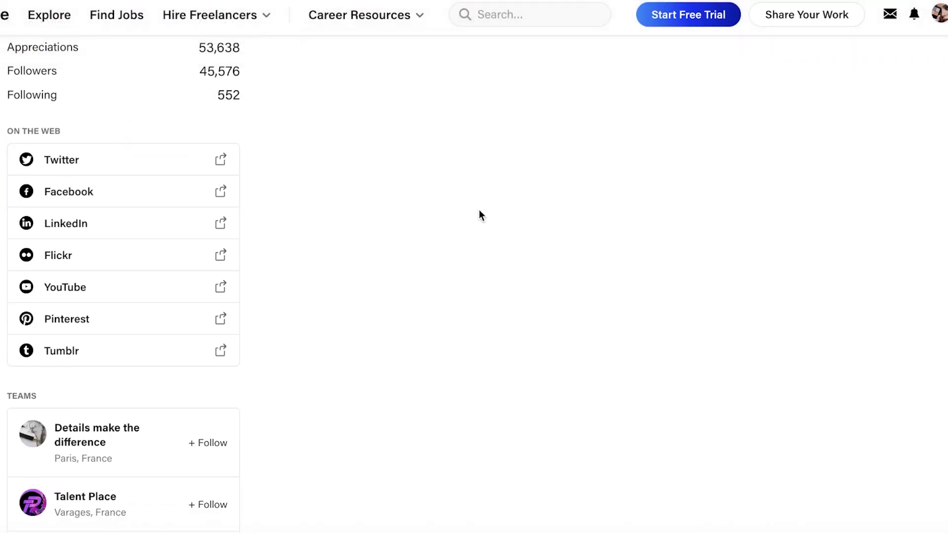
{"action": "scroll", "coordinate": [544, 192], "scroll_direction": "down", "scroll_amount": 4}
{"action": "scroll", "coordinate": [531, 200], "scroll_direction": "up", "scroll_amount": 6}
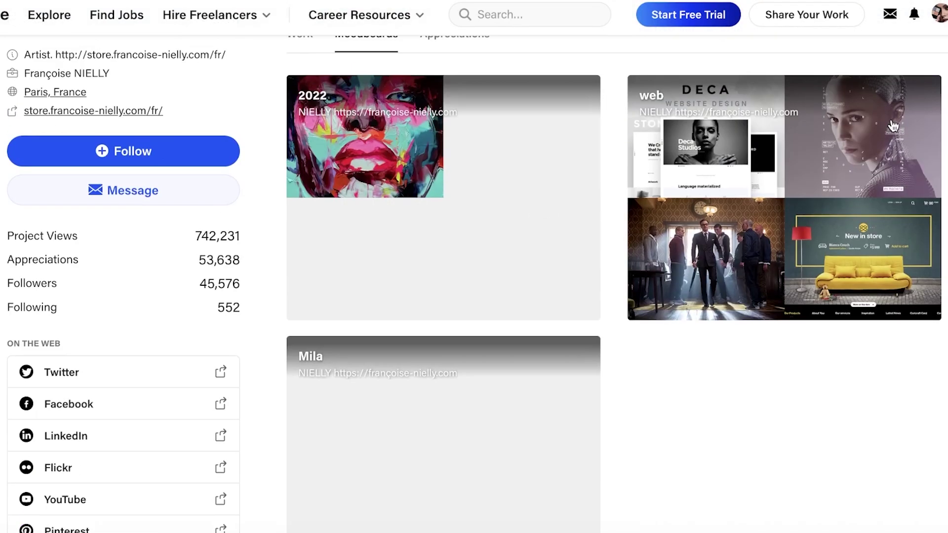
{"action": "scroll", "coordinate": [445, 212], "scroll_direction": "up", "scroll_amount": 2}
Step: Scroll through the projects the painter has appreciated
{"action": "left_click", "coordinate": [444, 211]}
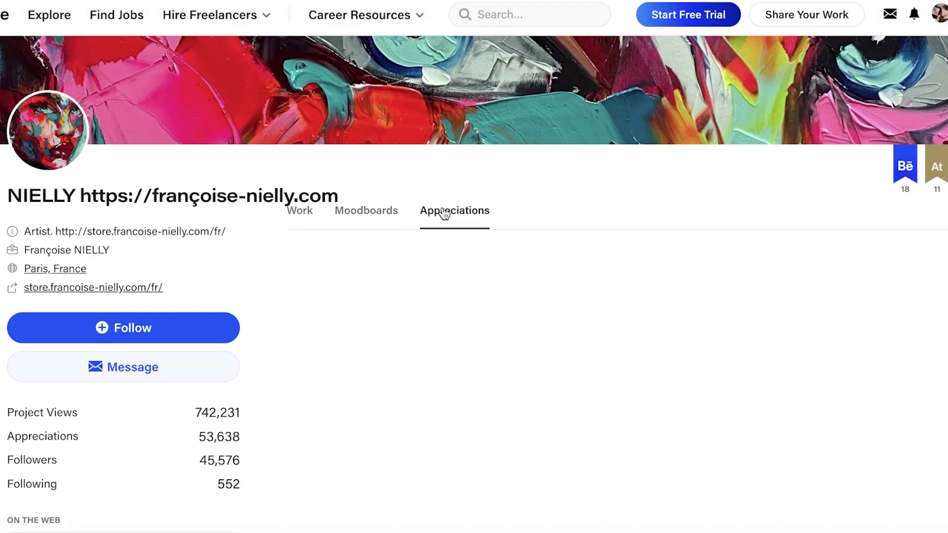
{"action": "scroll", "coordinate": [384, 158], "scroll_direction": "down", "scroll_amount": 2}
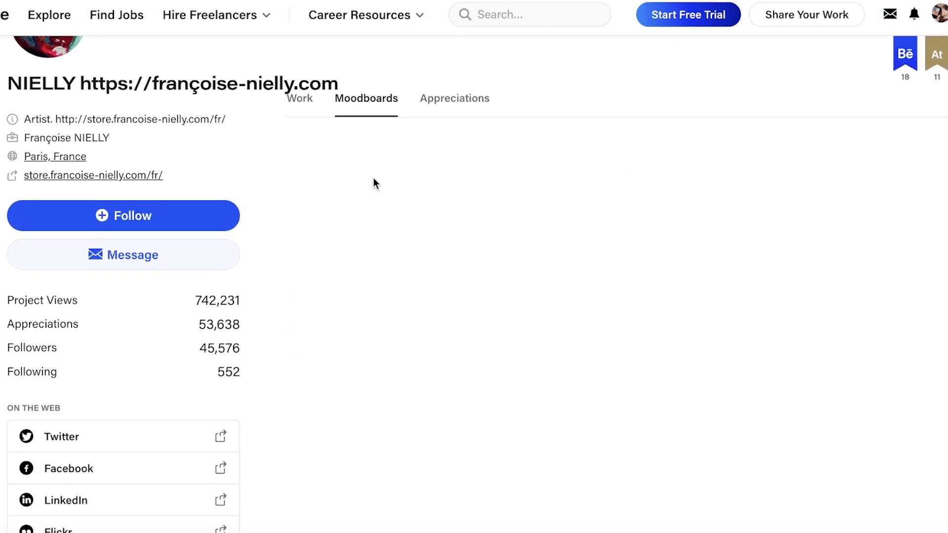
{"action": "scroll", "coordinate": [470, 218], "scroll_direction": "down", "scroll_amount": 5}
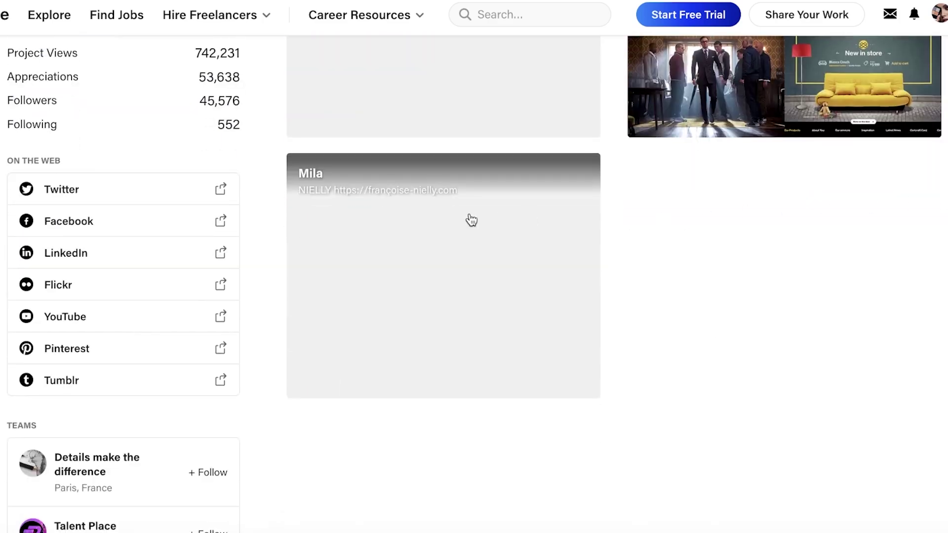
{"action": "scroll", "coordinate": [889, 242], "scroll_direction": "up", "scroll_amount": 4}
{"action": "scroll", "coordinate": [427, 282], "scroll_direction": "up", "scroll_amount": 4}
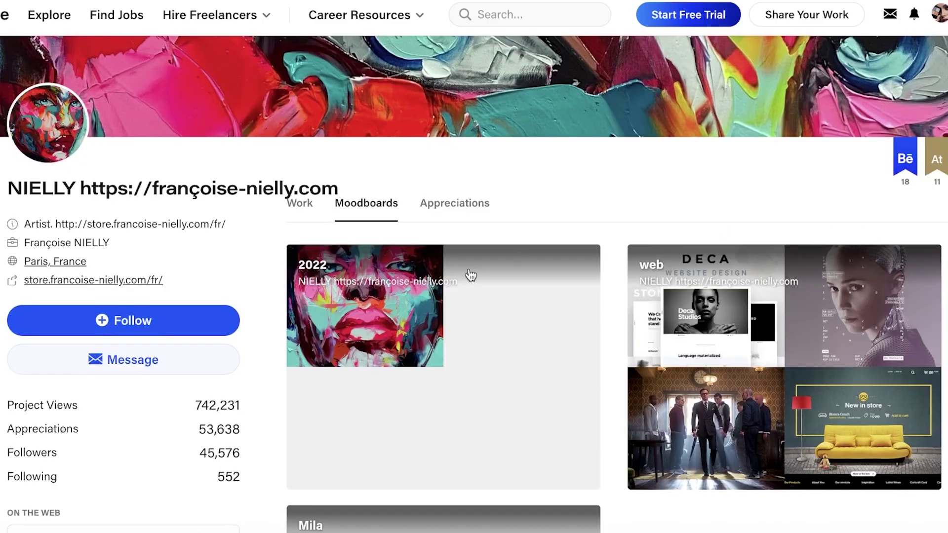
{"action": "scroll", "coordinate": [539, 269], "scroll_direction": "down", "scroll_amount": 4}
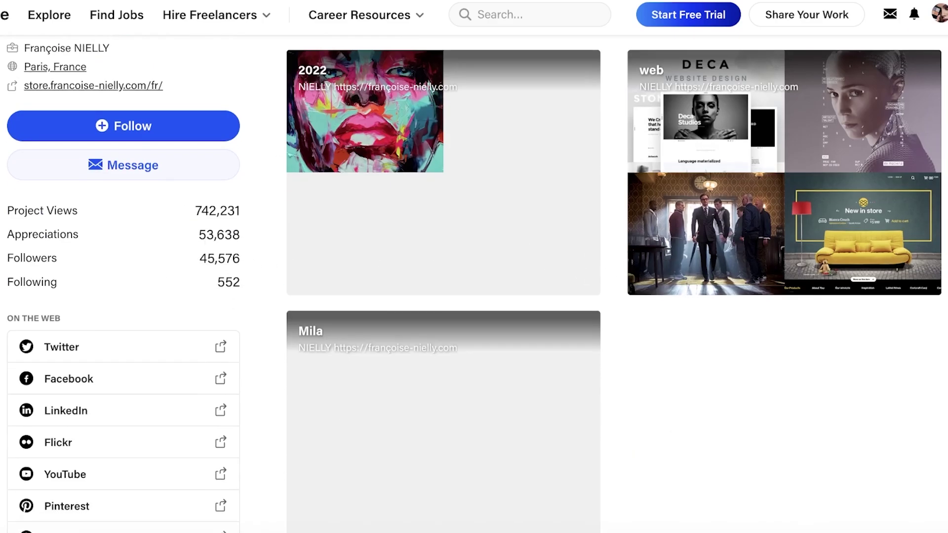
{"action": "scroll", "coordinate": [454, 197], "scroll_direction": "up", "scroll_amount": 3}
{"action": "left_click", "coordinate": [454, 139]}
{"action": "scroll", "coordinate": [508, 159], "scroll_direction": "down", "scroll_amount": 9}
{"action": "scroll", "coordinate": [509, 159], "scroll_direction": "up", "scroll_amount": 9}
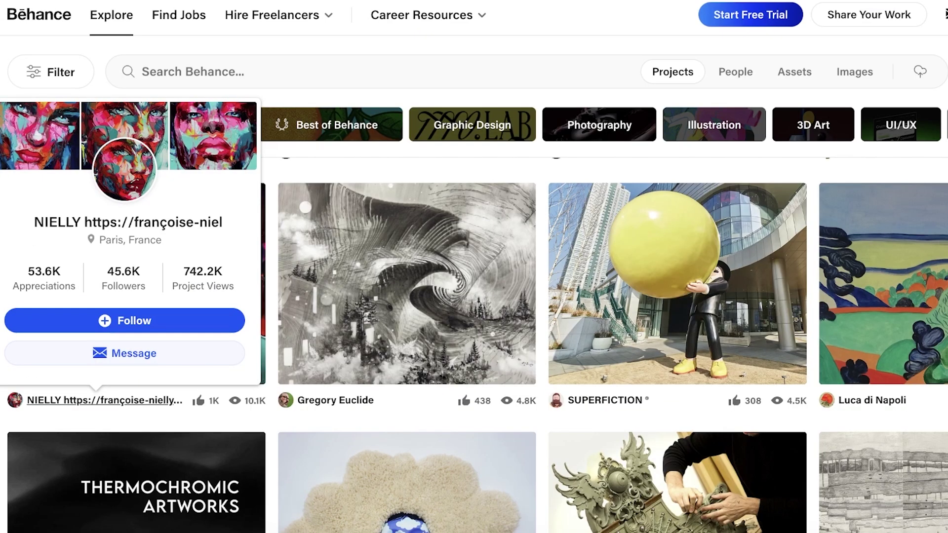
{"action": "scroll", "coordinate": [662, 220], "scroll_direction": "down", "scroll_amount": 10}
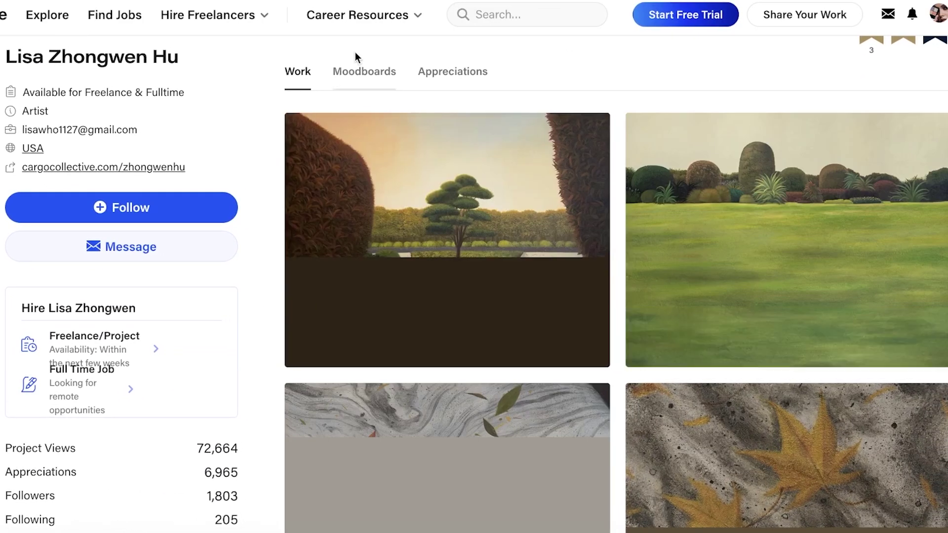
Step: Scroll through this creator's Moodboards tab
{"action": "scroll", "coordinate": [355, 51], "scroll_direction": "down", "scroll_amount": 6}
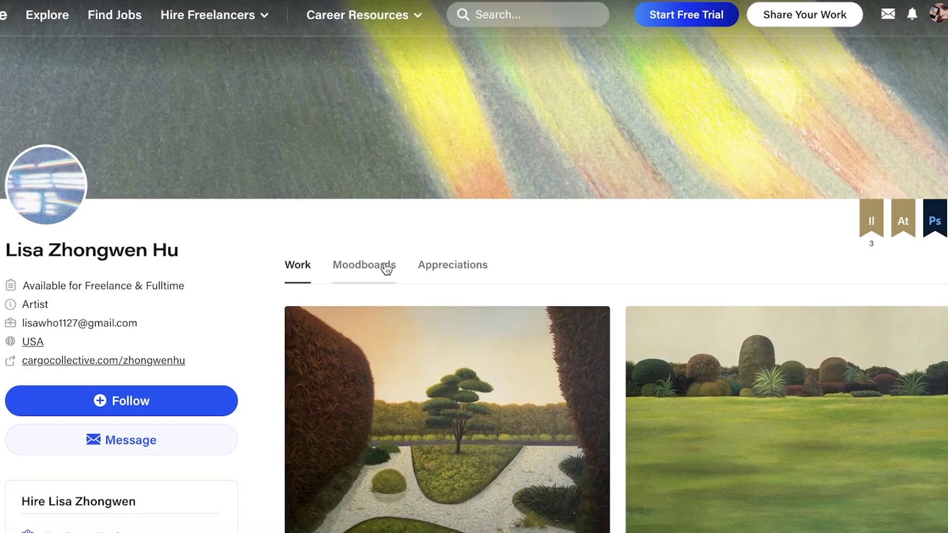
{"action": "left_click", "coordinate": [386, 267]}
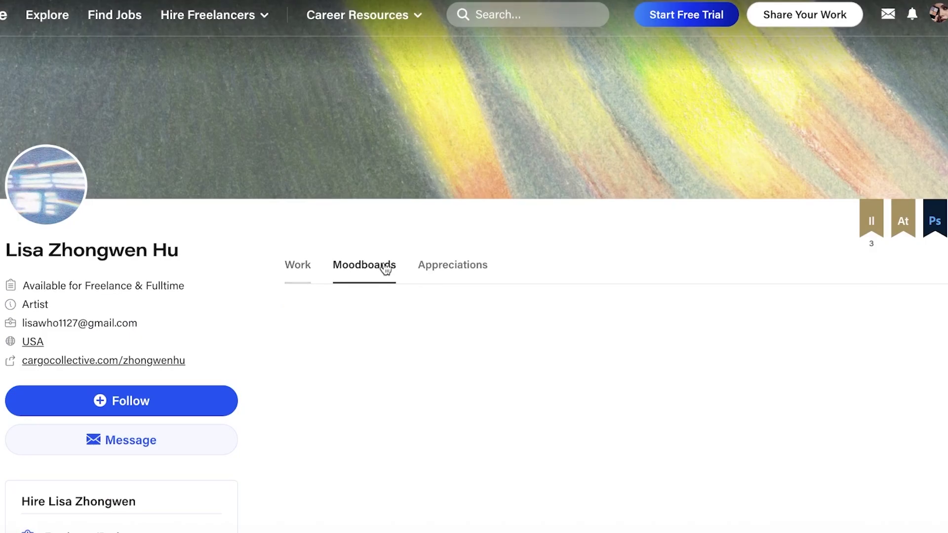
{"action": "scroll", "coordinate": [609, 205], "scroll_direction": "down", "scroll_amount": 4}
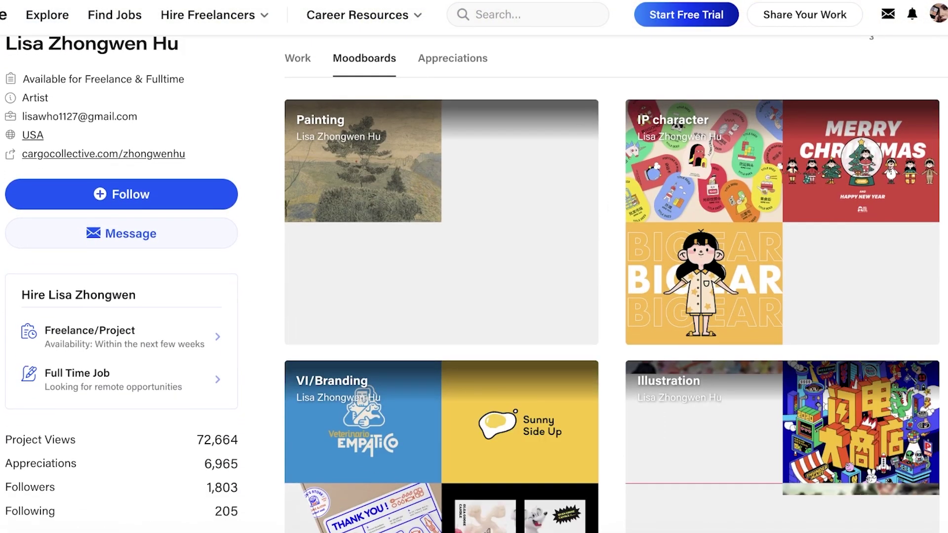
{"action": "scroll", "coordinate": [533, 330], "scroll_direction": "down", "scroll_amount": 9}
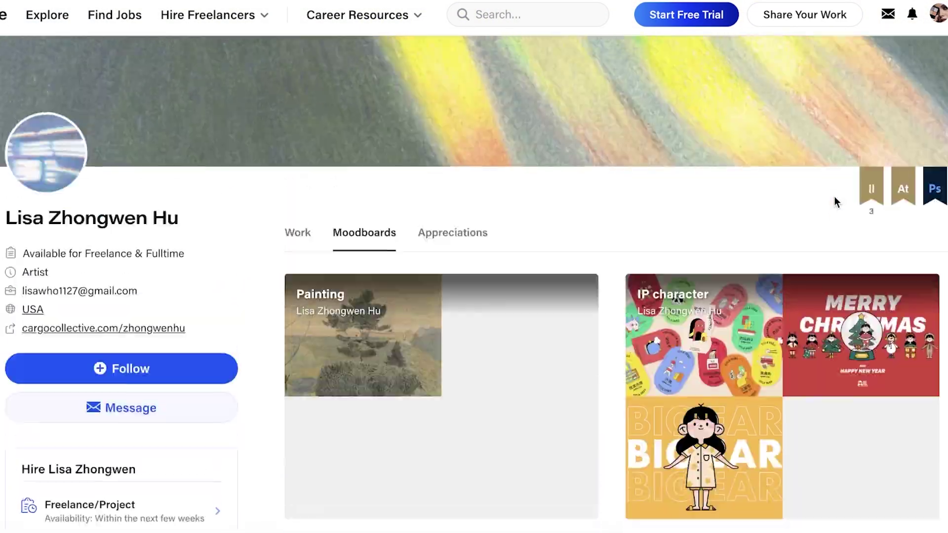
{"action": "scroll", "coordinate": [835, 203], "scroll_direction": "down", "scroll_amount": 9}
{"action": "scroll", "coordinate": [580, 144], "scroll_direction": "up", "scroll_amount": 5}
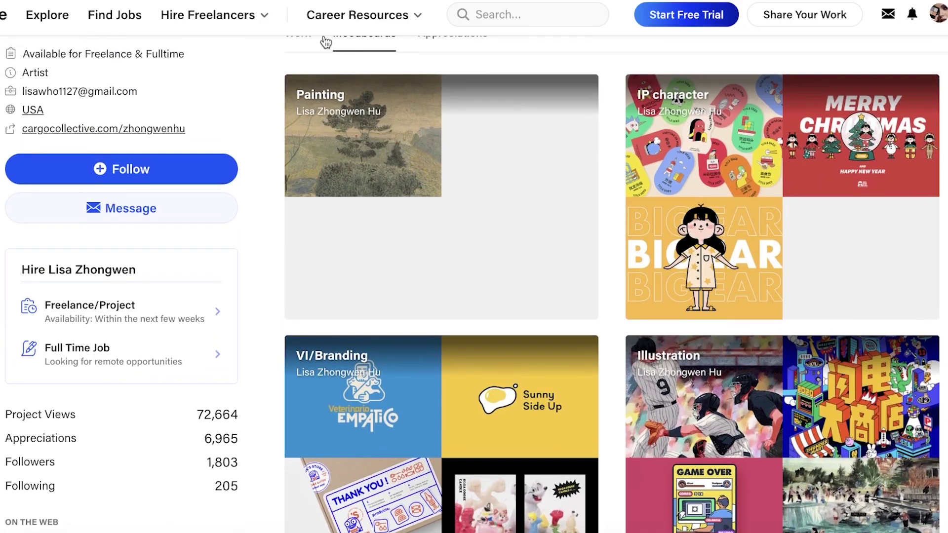
Step: Look over the creator's Work, then open the IP character moodboard from Moodboards
{"action": "left_click", "coordinate": [307, 43]}
{"action": "scroll", "coordinate": [880, 219], "scroll_direction": "down", "scroll_amount": 9}
{"action": "scroll", "coordinate": [879, 219], "scroll_direction": "down", "scroll_amount": 12}
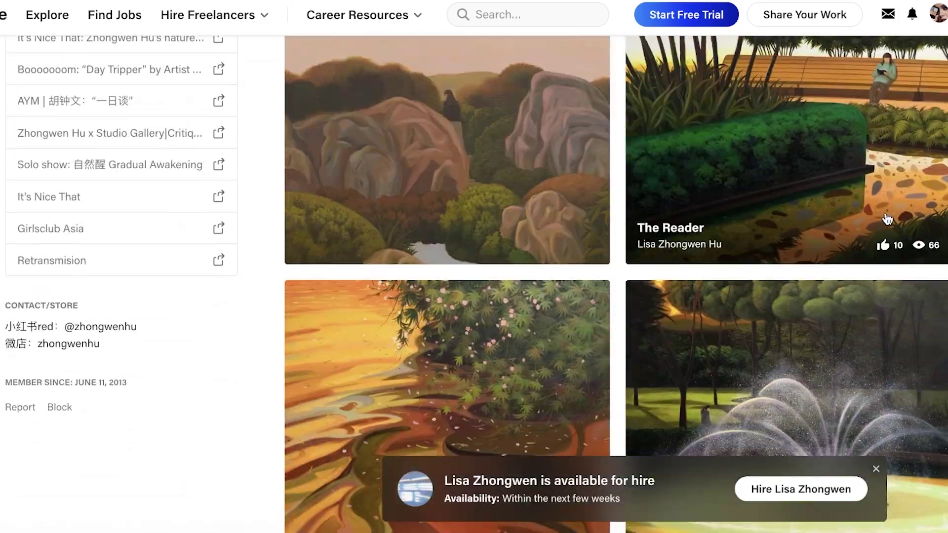
{"action": "scroll", "coordinate": [560, 198], "scroll_direction": "up", "scroll_amount": 9}
{"action": "scroll", "coordinate": [561, 197], "scroll_direction": "up", "scroll_amount": 12}
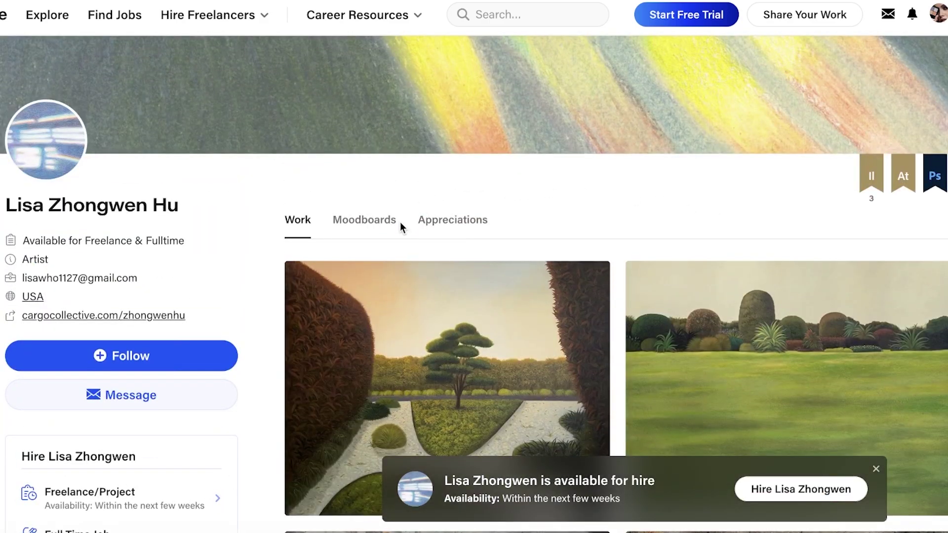
{"action": "left_click", "coordinate": [388, 220]}
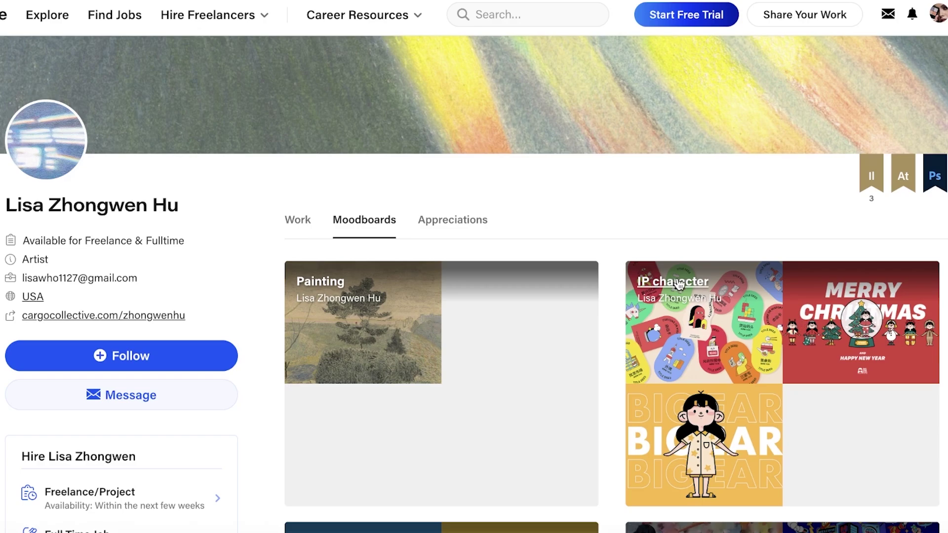
{"action": "left_click", "coordinate": [790, 306]}
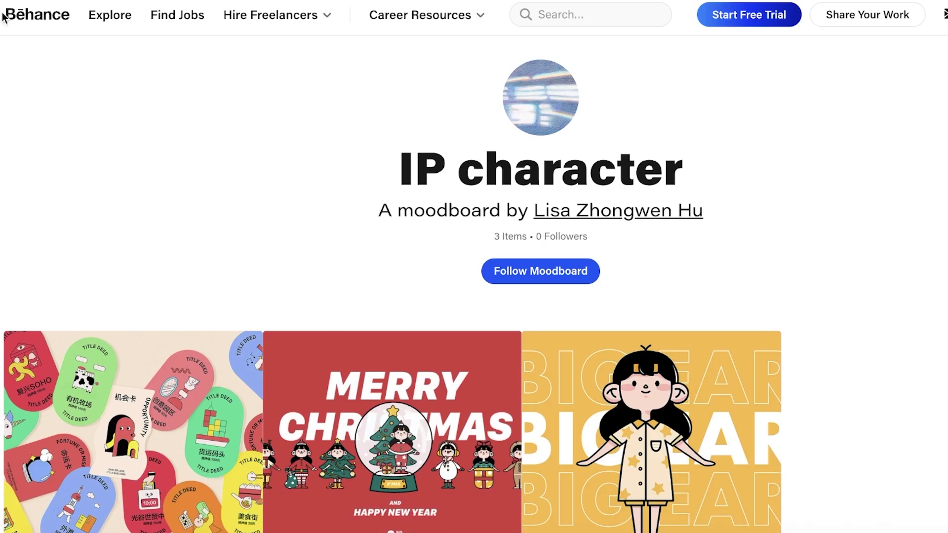
Step: Go back to the creator's profile, then return to the Explore home feed via the Behance logo
{"action": "key", "text": "alt+Left"}
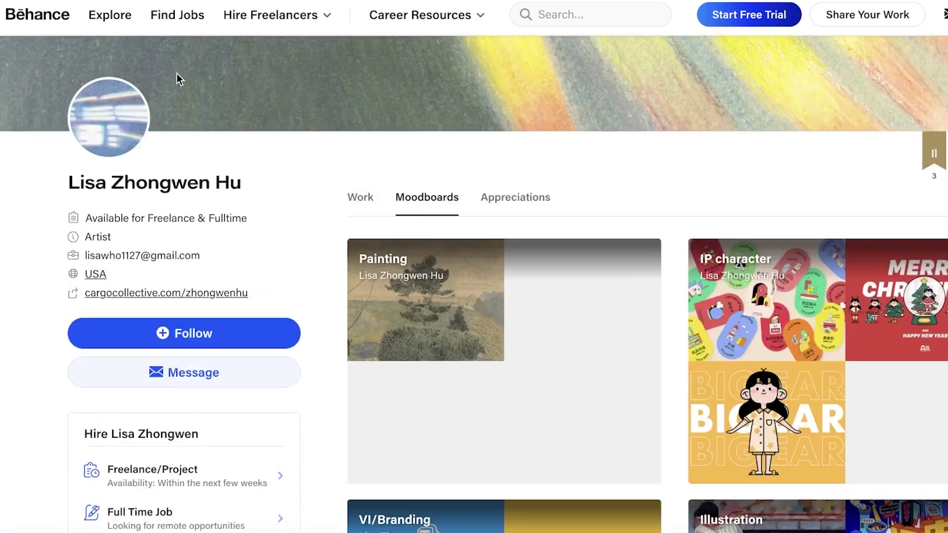
{"action": "scroll", "coordinate": [118, 46], "scroll_direction": "up", "scroll_amount": 2}
{"action": "left_click", "coordinate": [60, 20]}
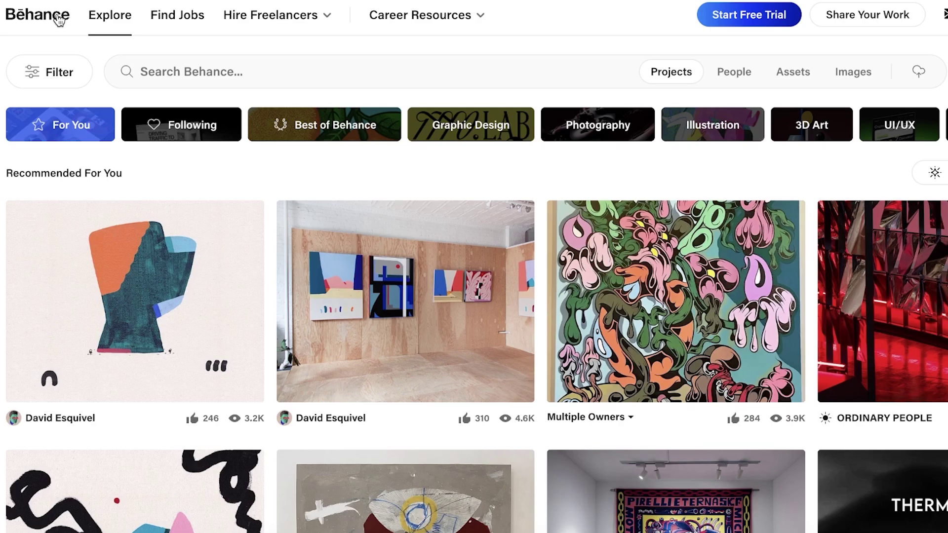
Step: Scroll through the Explore feed past the Upgrade to Pro banner
{"action": "scroll", "coordinate": [884, 169], "scroll_direction": "down", "scroll_amount": 12}
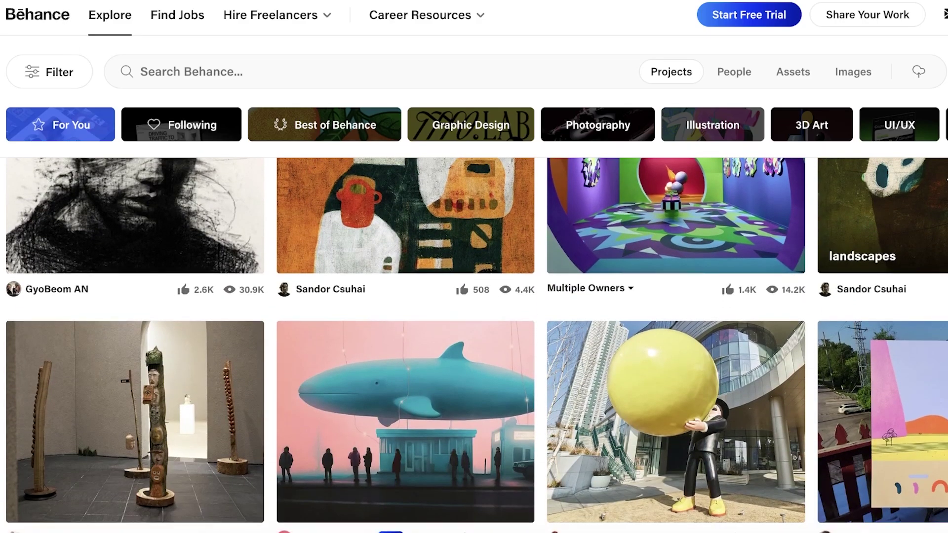
{"action": "scroll", "coordinate": [912, 212], "scroll_direction": "down", "scroll_amount": 3}
{"action": "scroll", "coordinate": [910, 207], "scroll_direction": "down", "scroll_amount": 5}
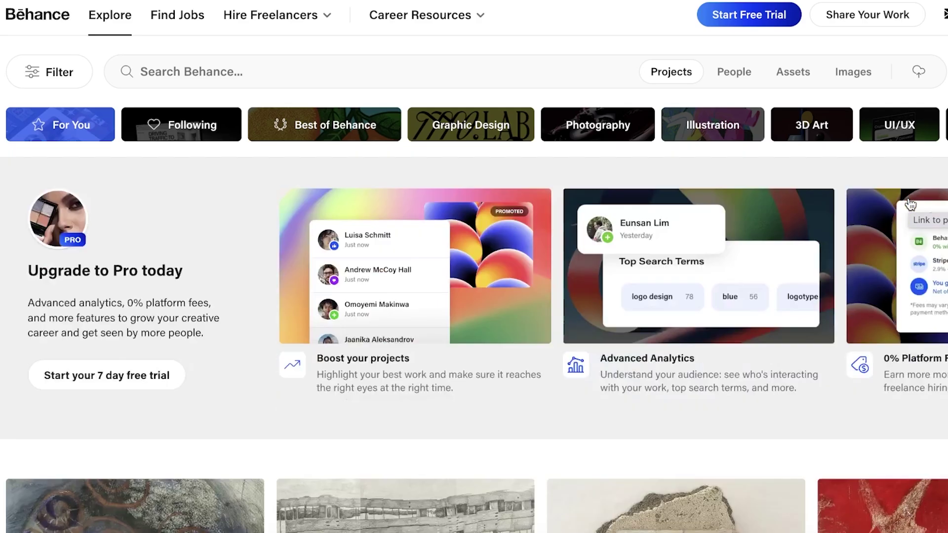
{"action": "scroll", "coordinate": [911, 205], "scroll_direction": "down", "scroll_amount": 5}
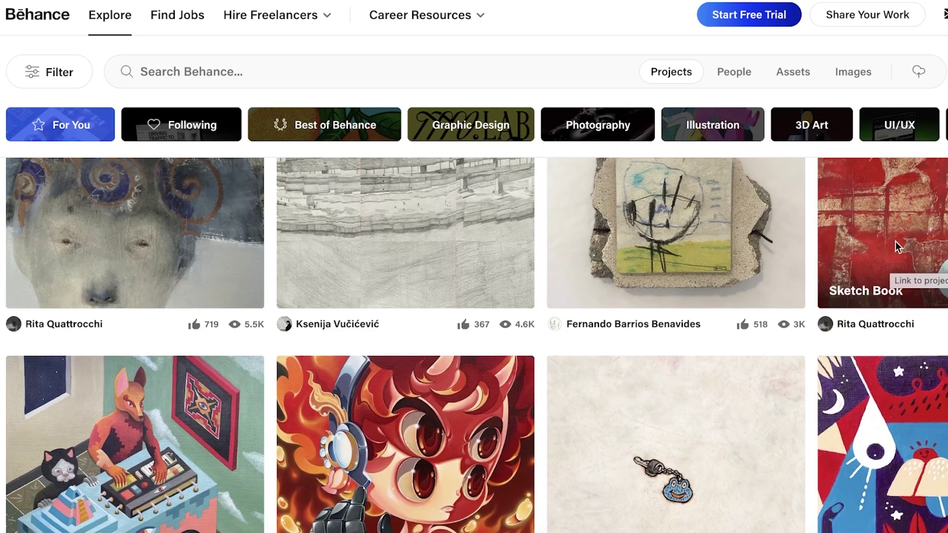
{"action": "scroll", "coordinate": [898, 247], "scroll_direction": "up", "scroll_amount": 20}
{"action": "scroll", "coordinate": [552, 251], "scroll_direction": "down", "scroll_amount": 3}
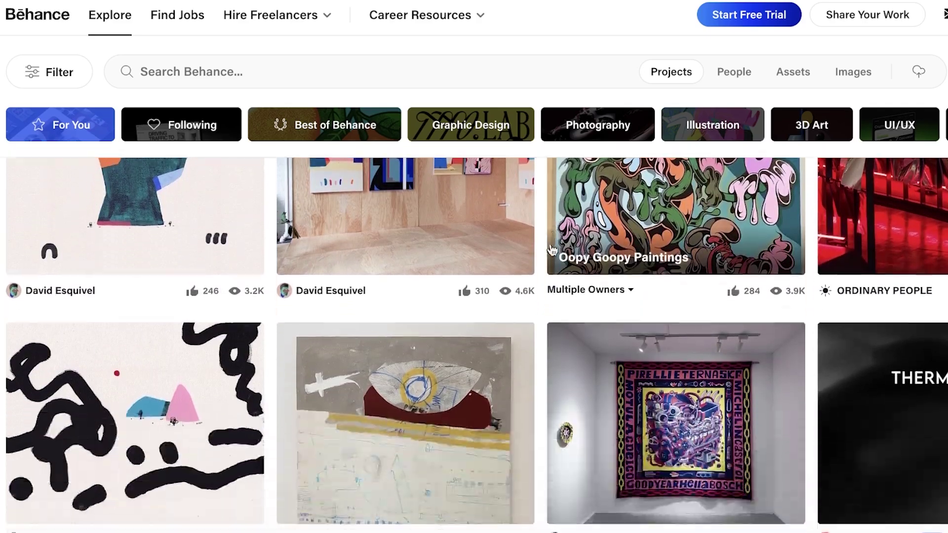
{"action": "scroll", "coordinate": [552, 251], "scroll_direction": "up", "scroll_amount": 3}
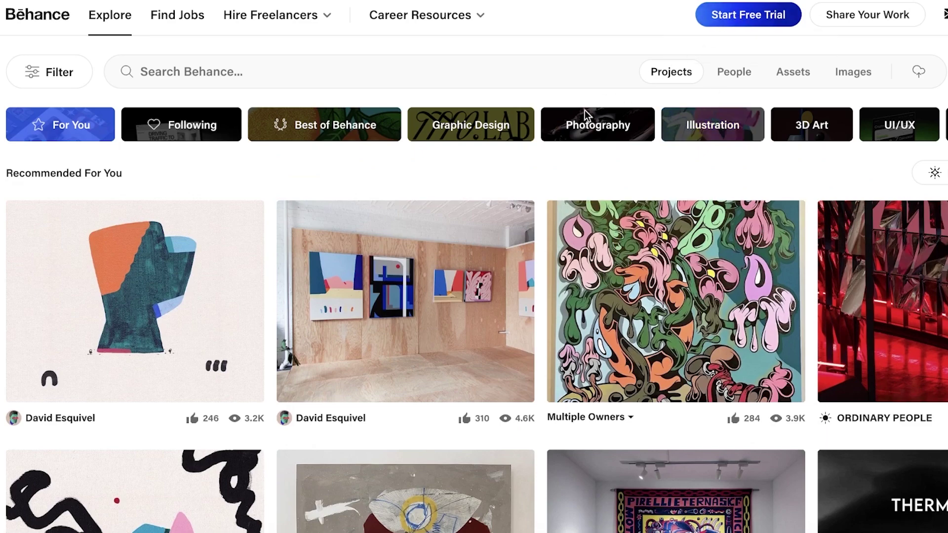
{"action": "scroll", "coordinate": [523, 163], "scroll_direction": "down", "scroll_amount": 10}
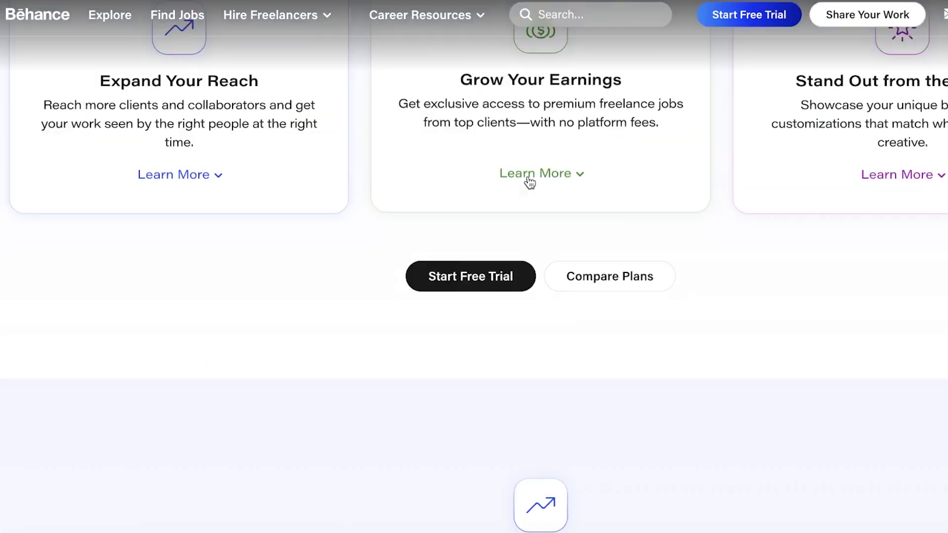
Step: Start the Behance Pro free trial and view the Free $0 versus Pro US$9.99/month plan comparison
{"action": "scroll", "coordinate": [529, 183], "scroll_direction": "down", "scroll_amount": 3}
{"action": "left_click", "coordinate": [449, 154]}
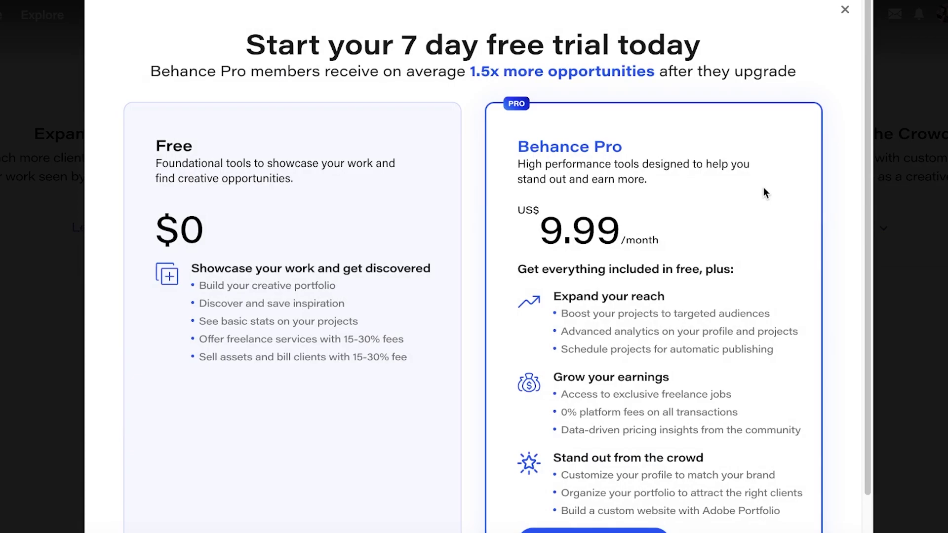
{"action": "scroll", "coordinate": [760, 189], "scroll_direction": "down", "scroll_amount": 2}
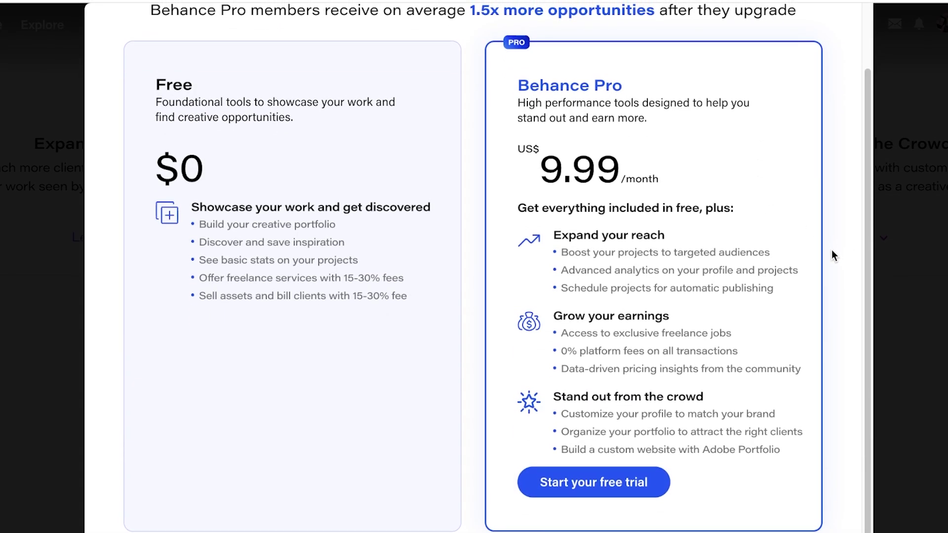